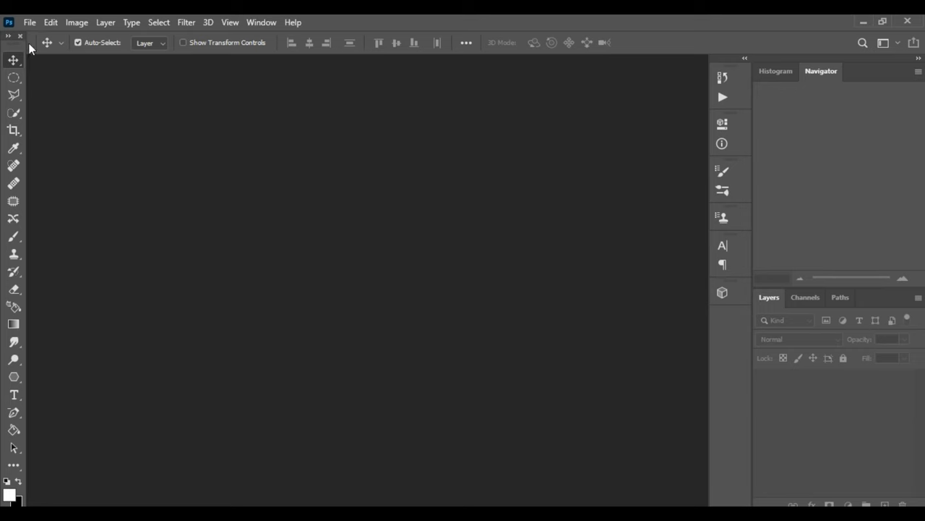
Open photo 4868 from the gta folder and switch to the Quick Selection tool
click(28, 22)
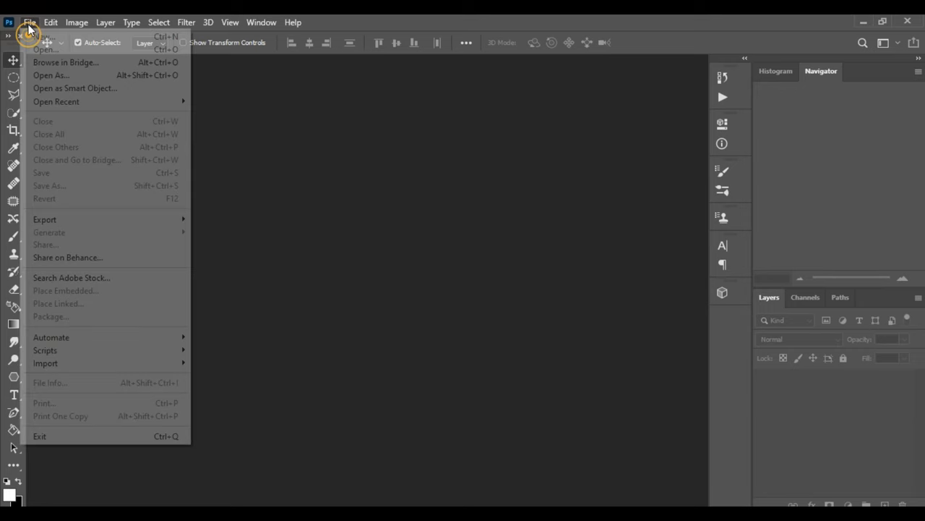
click(46, 51)
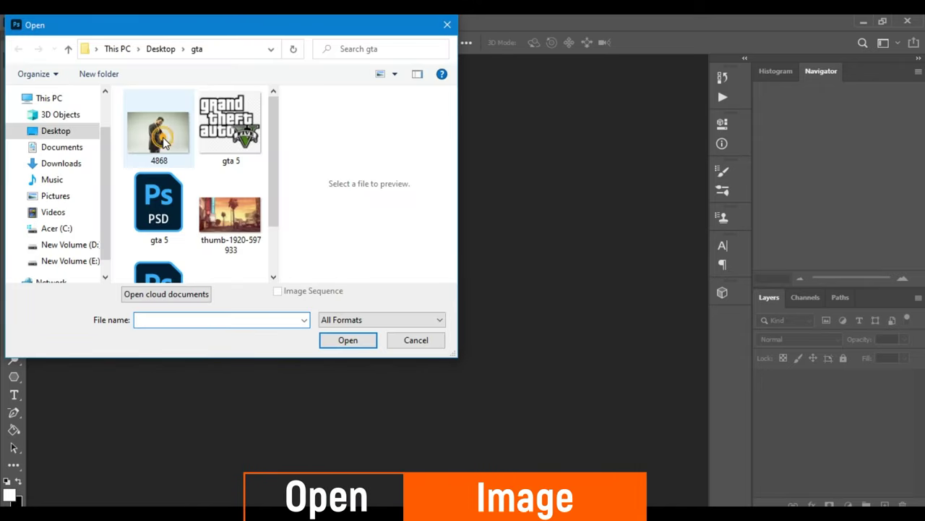
click(159, 132)
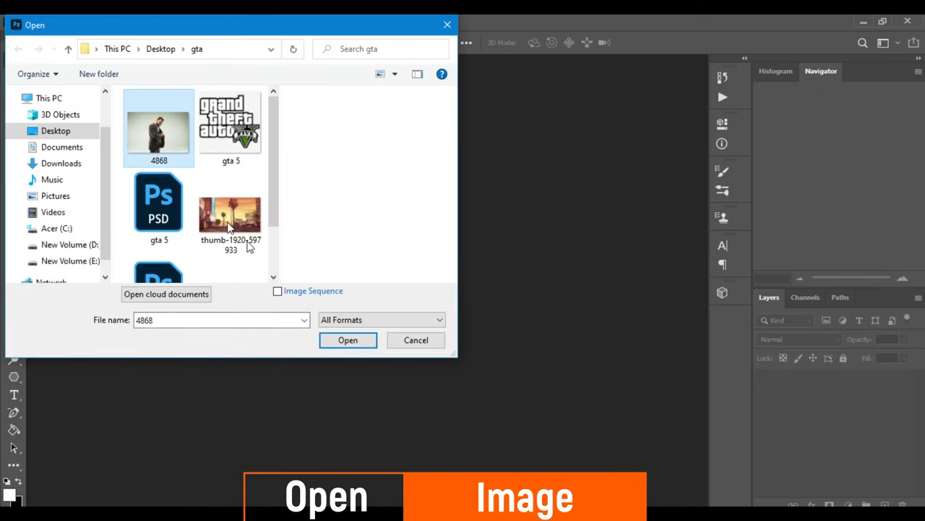
click(350, 339)
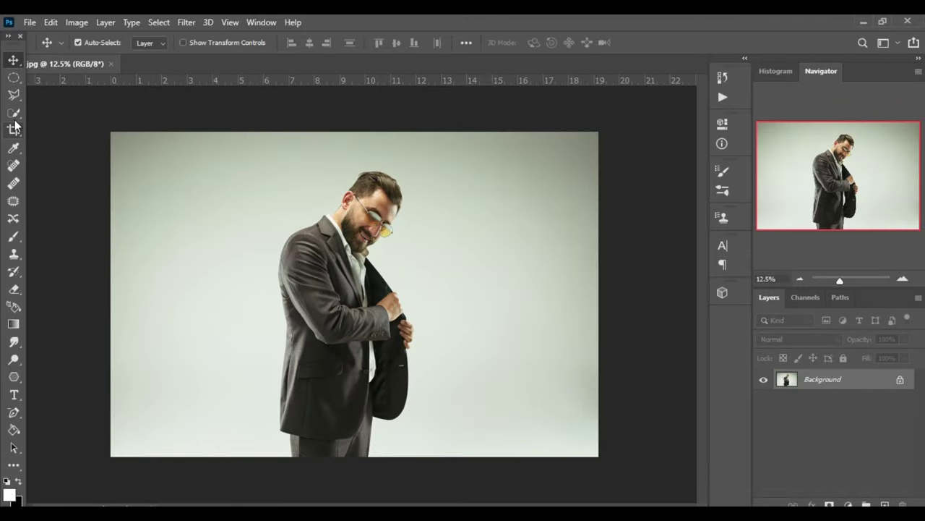
click(14, 113)
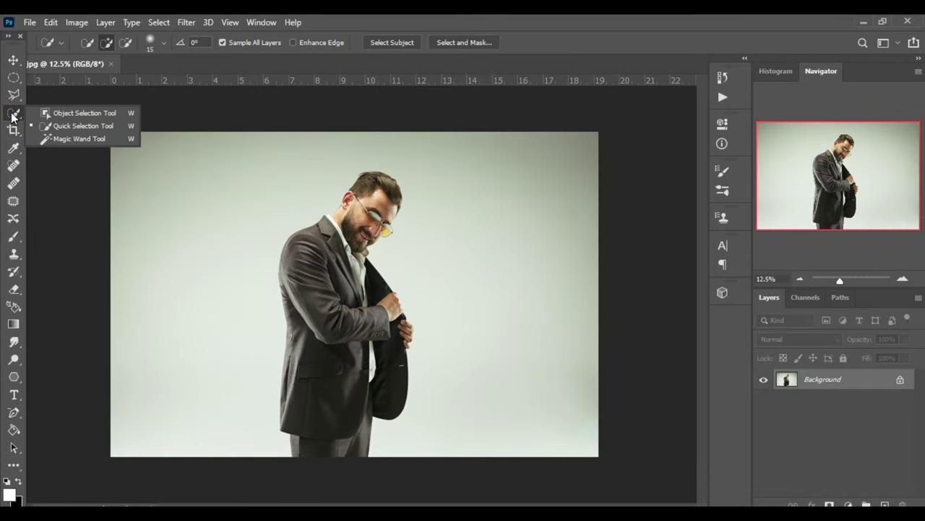
Zoom in and quick-select the jacket shoulder, dark inner jacket and hair
click(42, 126)
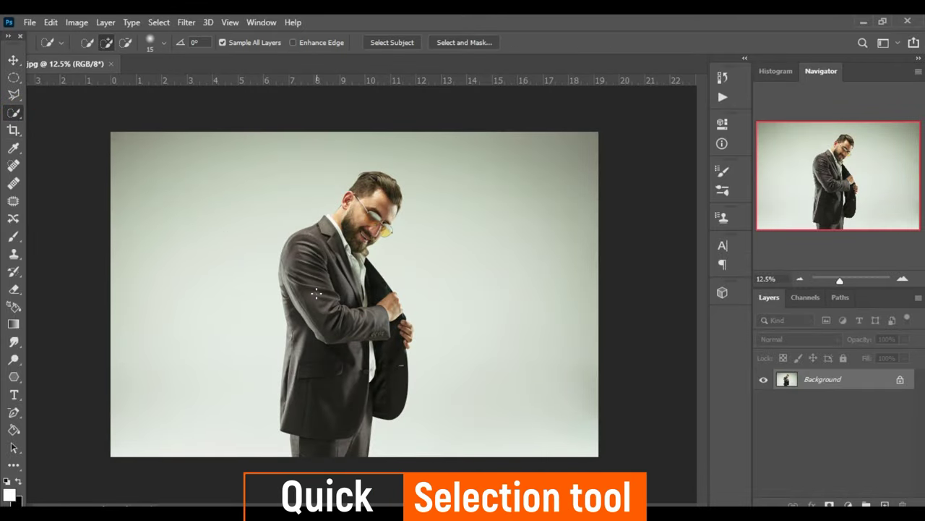
scroll(325, 292, up, 3)
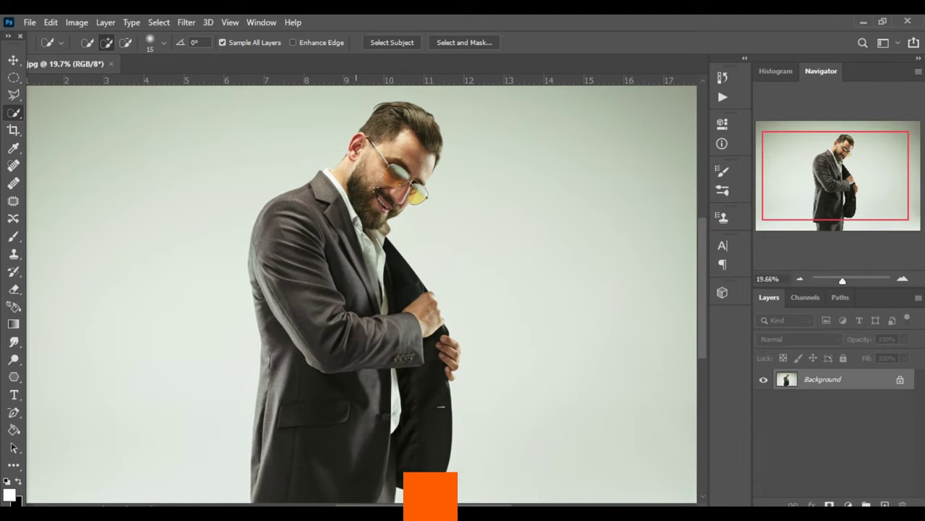
scroll(383, 147, up, 3)
scroll(384, 145, up, 3)
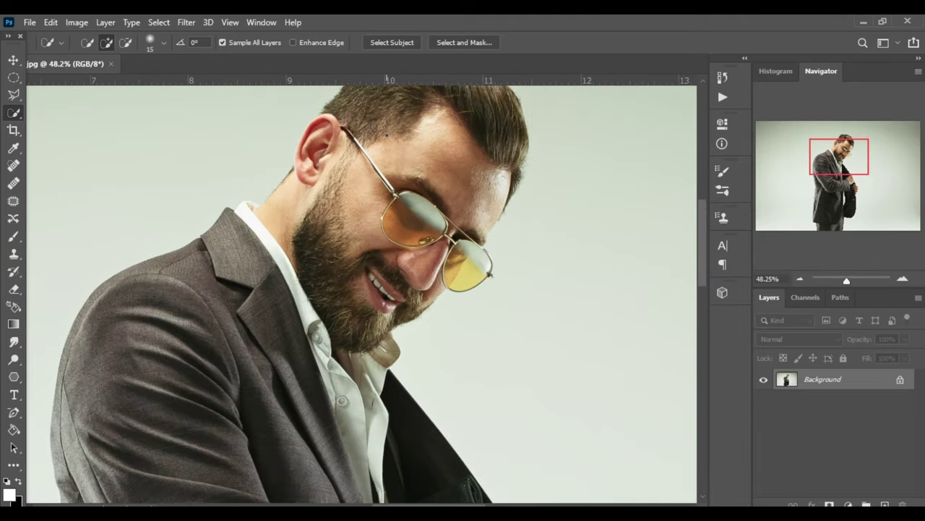
scroll(387, 135, down, 3)
drag(297, 292, 289, 401)
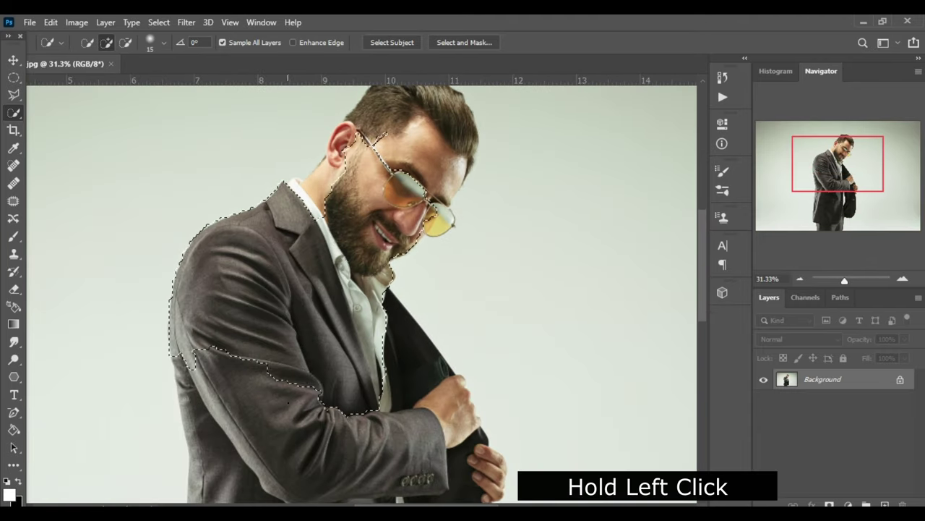
drag(408, 325, 452, 405)
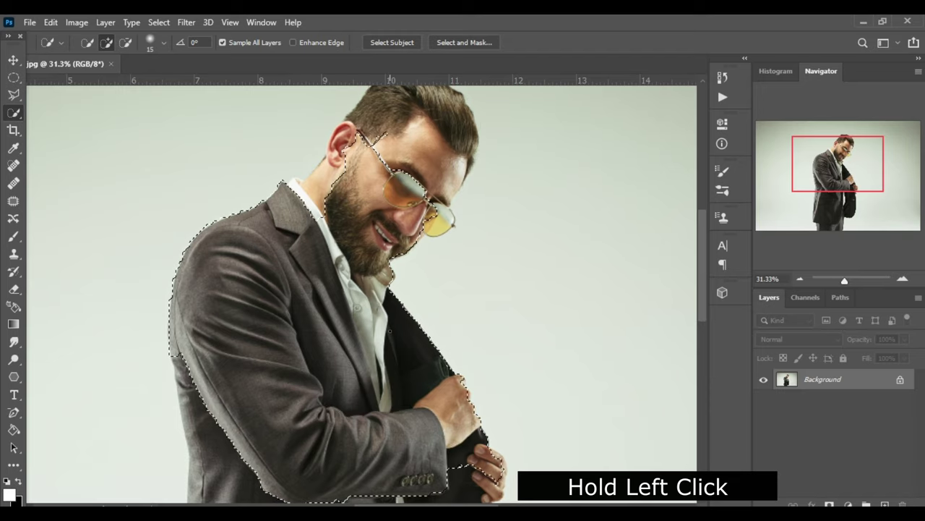
drag(391, 215, 327, 279)
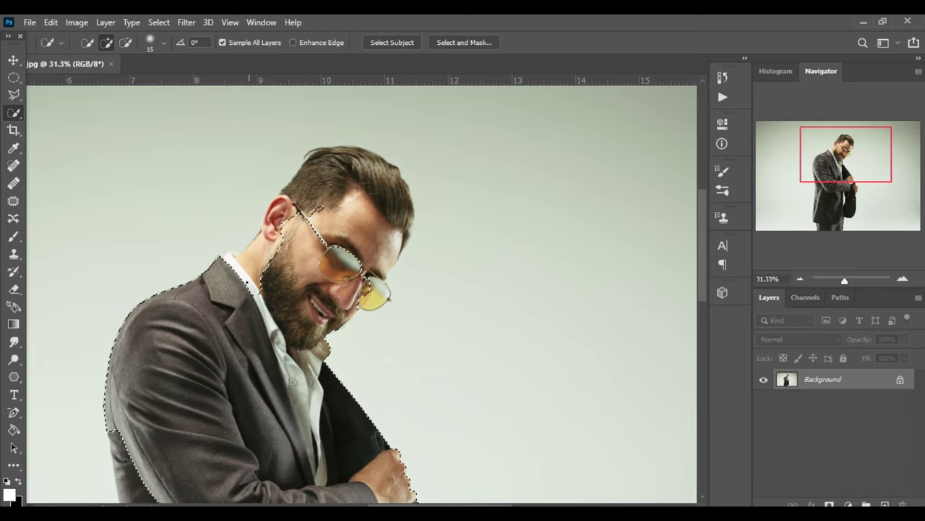
click(329, 177)
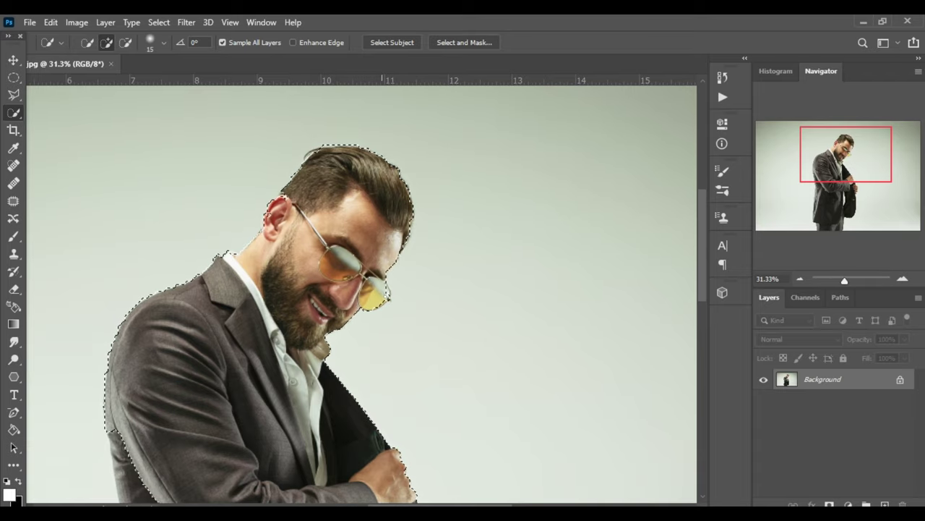
Pan down the body and add the white shirt strip to the selection
drag(101, 499, 264, 340)
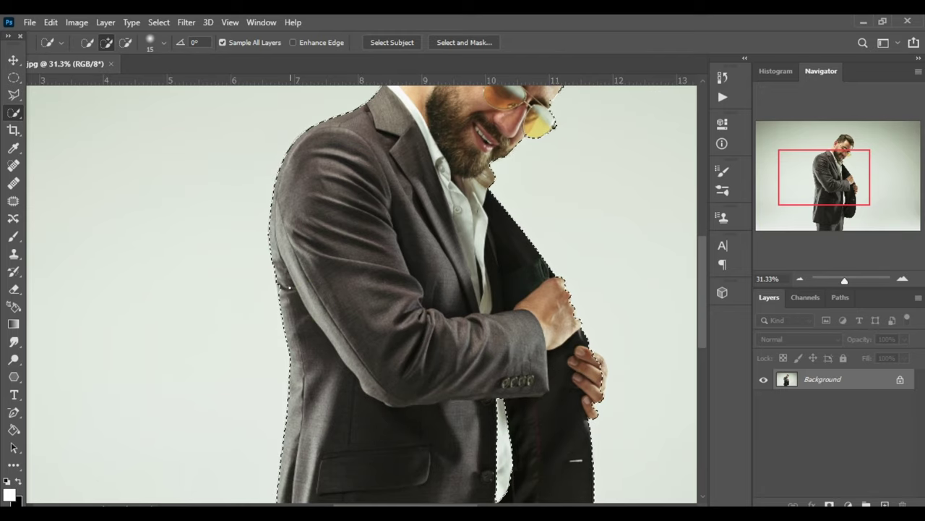
drag(332, 342, 385, 109)
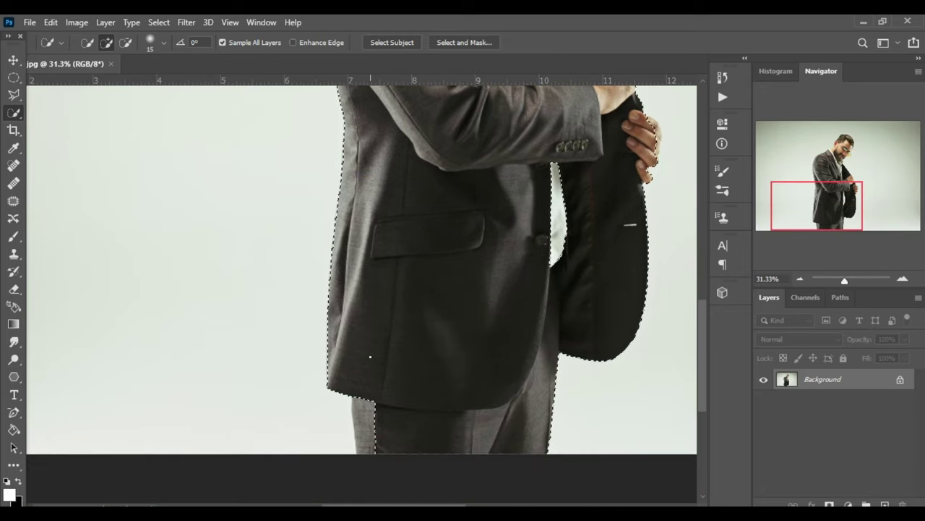
click(362, 427)
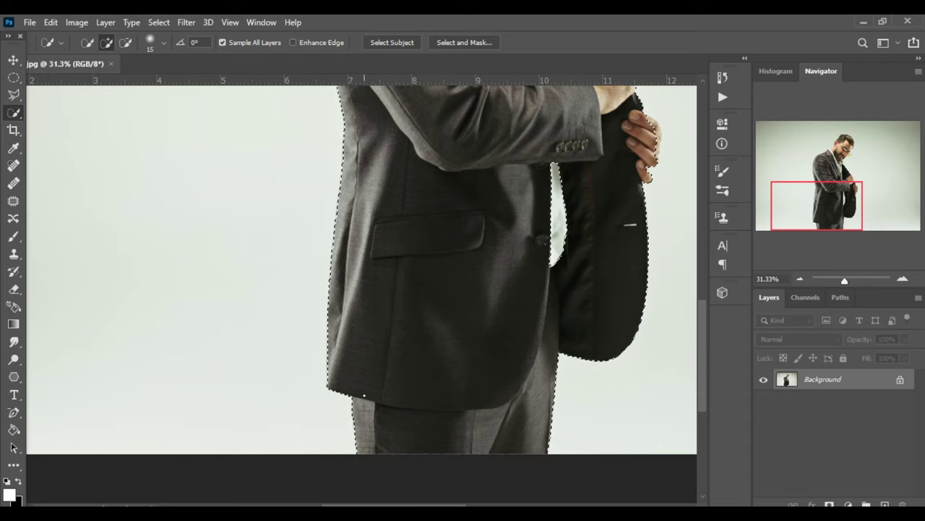
drag(516, 314, 438, 390)
drag(479, 329, 476, 264)
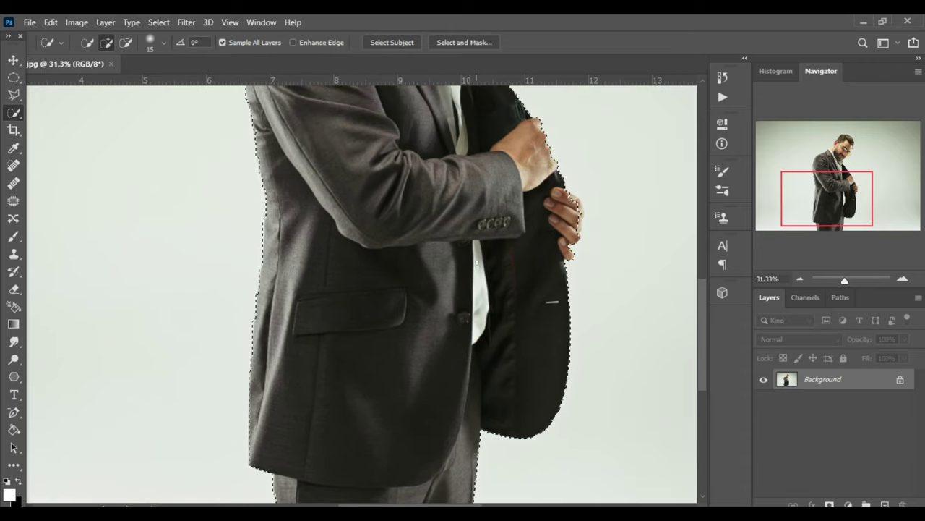
Extend the selection along the fingers' outer edge, then check the face and head
scroll(469, 206, up, 5)
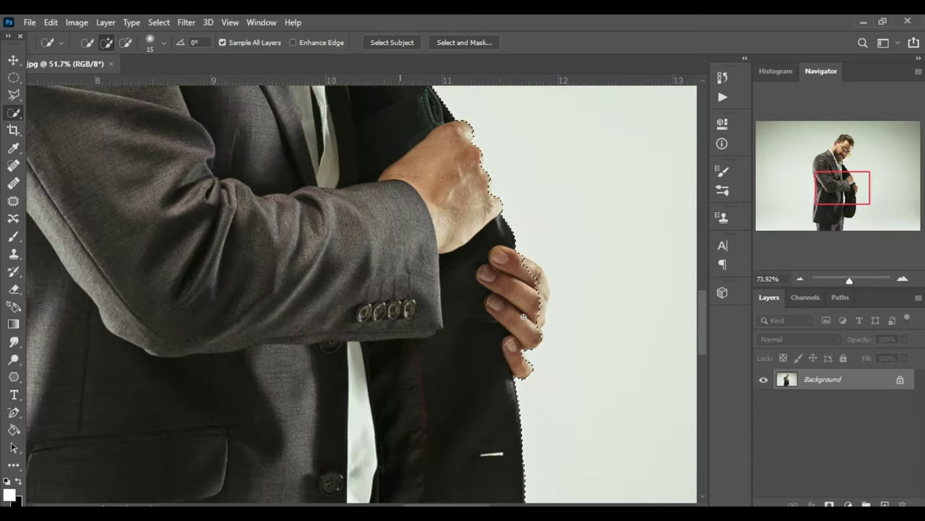
drag(525, 246, 544, 348)
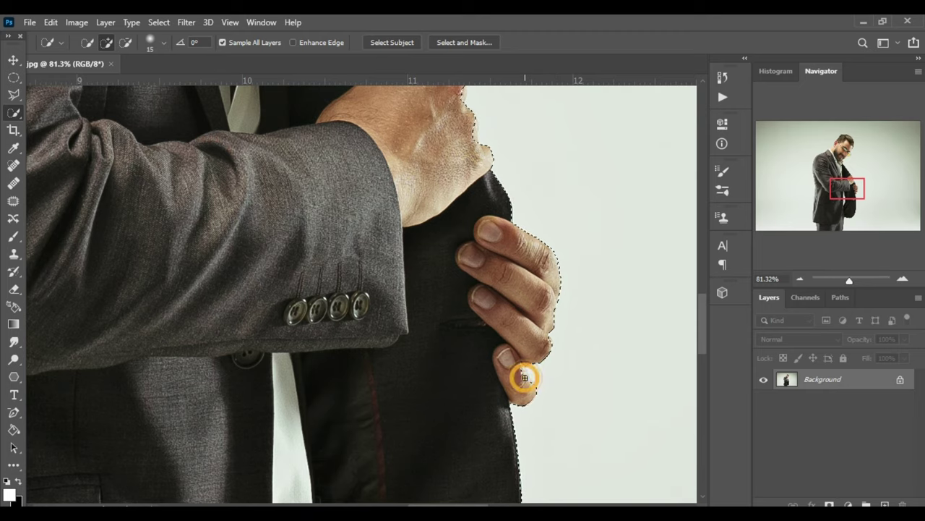
scroll(504, 340, down, 2)
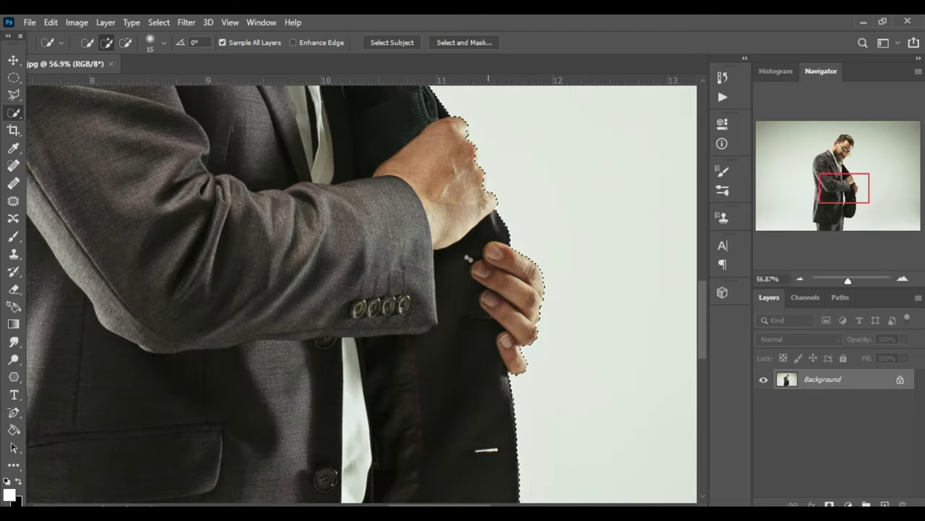
mouse_move(503, 340)
mouse_down()
mouse_move(405, 374)
mouse_move(404, 406)
mouse_up()
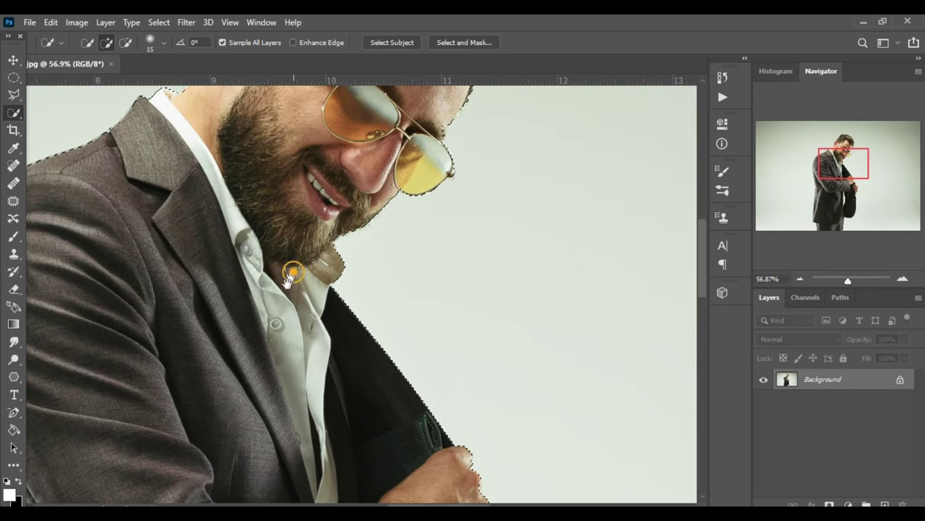
drag(454, 169, 411, 277)
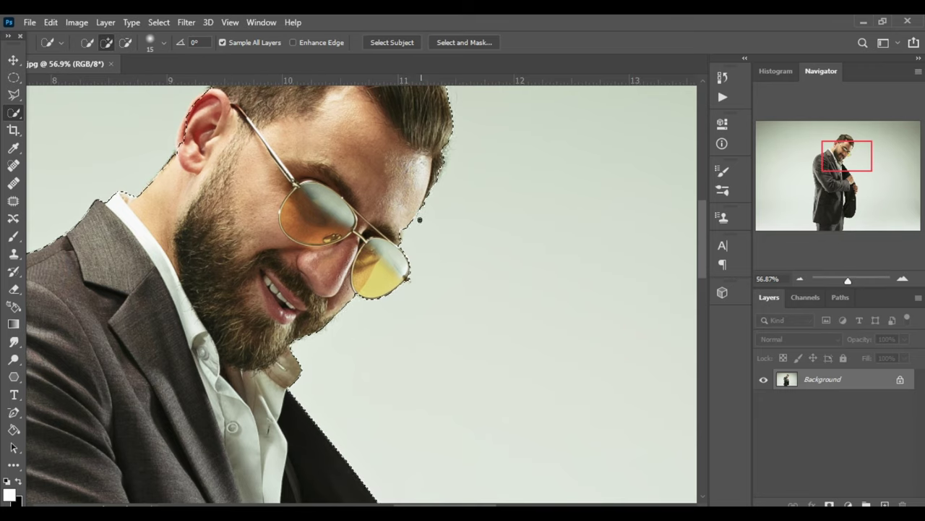
drag(399, 178, 327, 301)
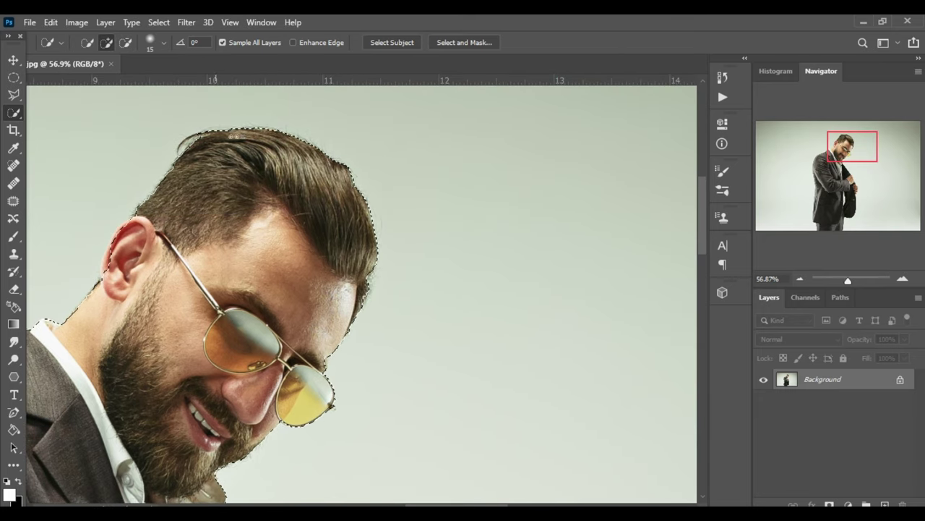
Zoom out to the whole figure and mask out the background from the selection
scroll(389, 316, down, 10)
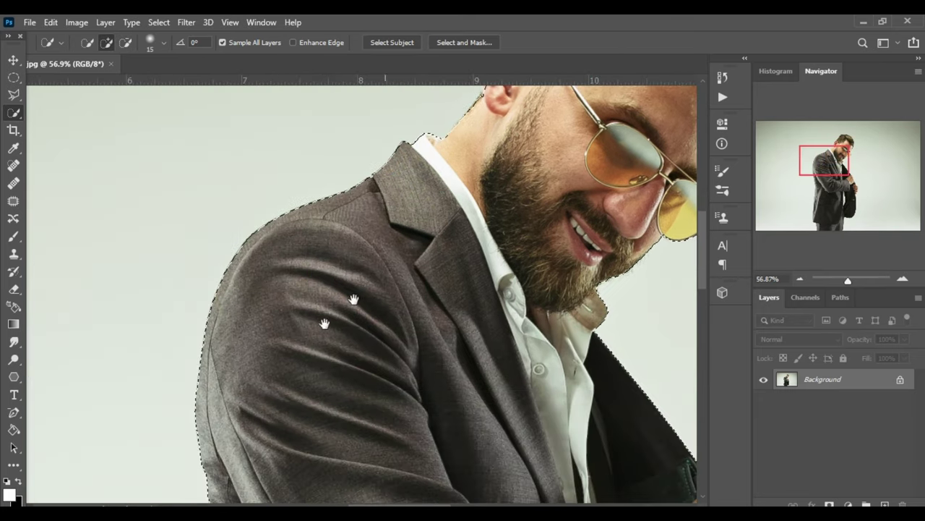
scroll(389, 316, down, 5)
scroll(506, 262, down, 4)
scroll(438, 239, down, 3)
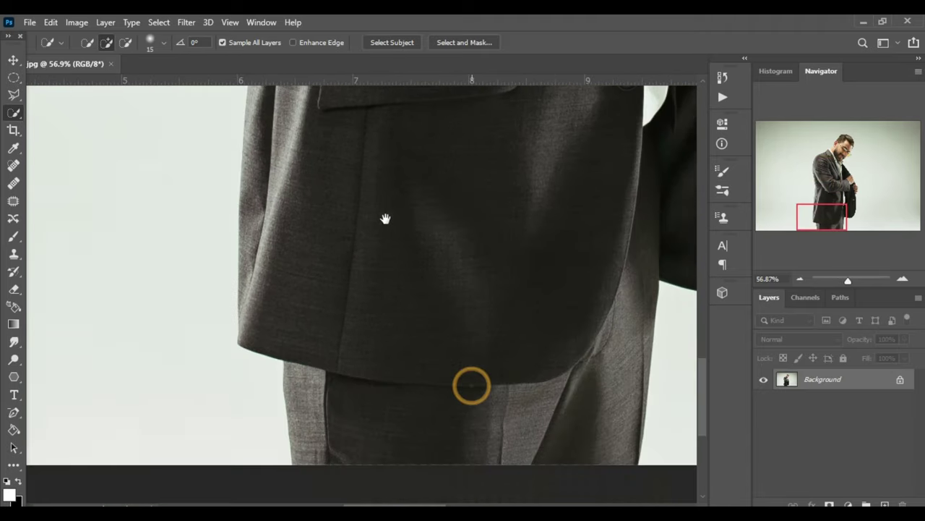
scroll(386, 215, down, 1)
scroll(376, 241, up, 3)
scroll(337, 403, up, 4)
scroll(327, 310, up, 3)
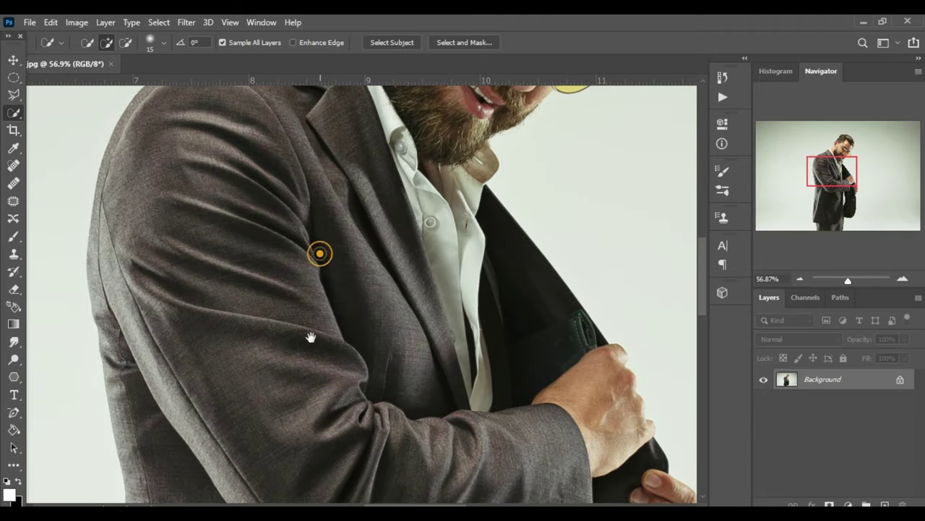
scroll(310, 335, up, 3)
scroll(348, 297, down, 4)
scroll(361, 318, down, 2)
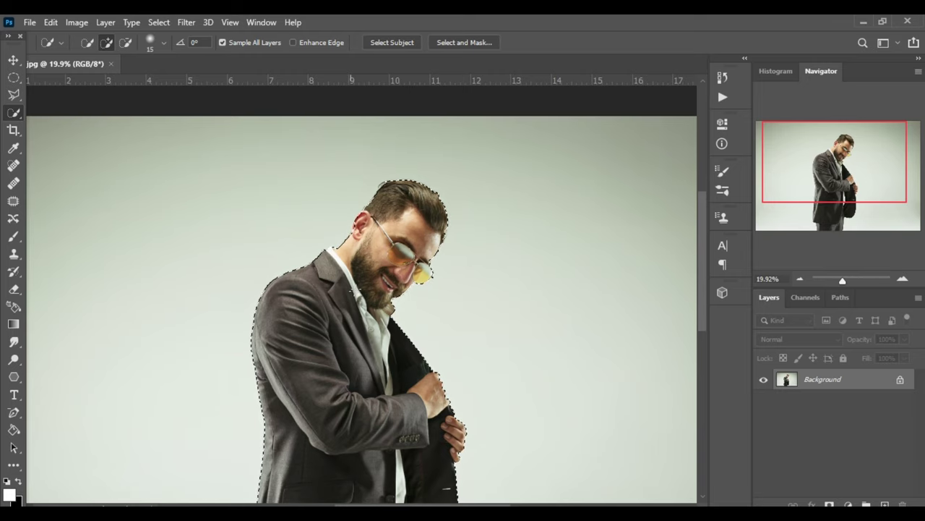
scroll(377, 347, down, 1)
drag(347, 361, 344, 282)
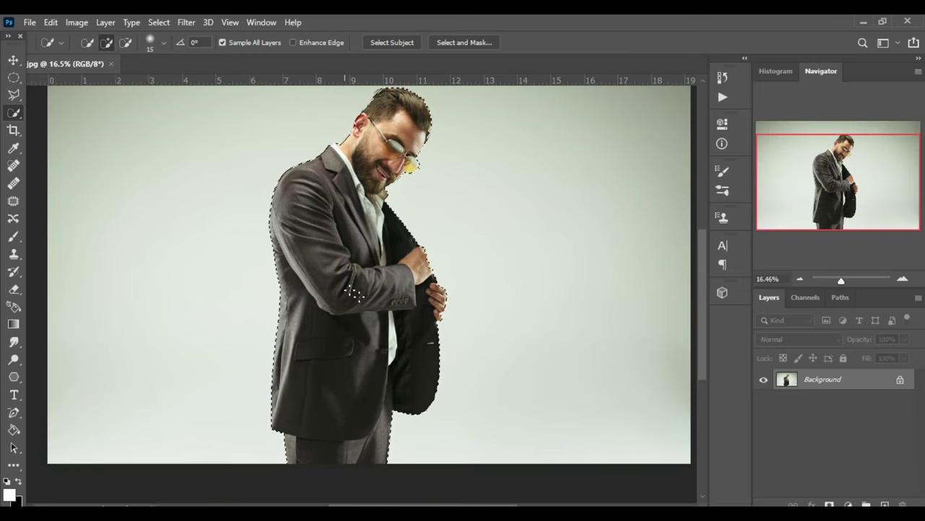
click(830, 504)
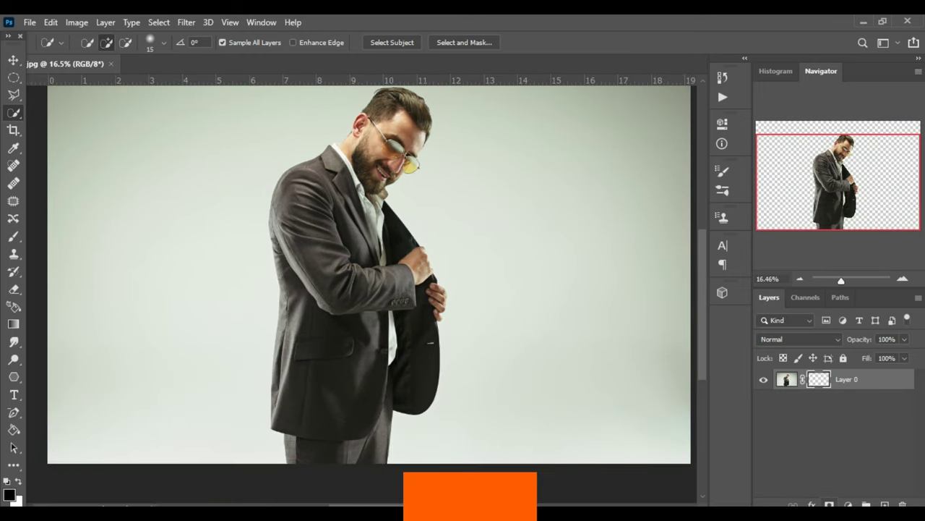
scroll(429, 270, down, 1)
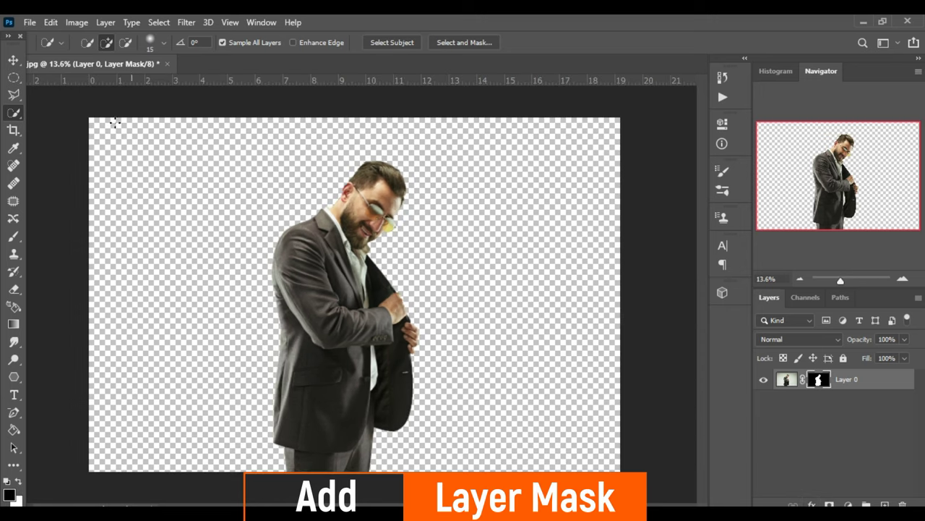
Open thumb-1920-597933.jpg through Camera Raw, then return to the man document
click(13, 60)
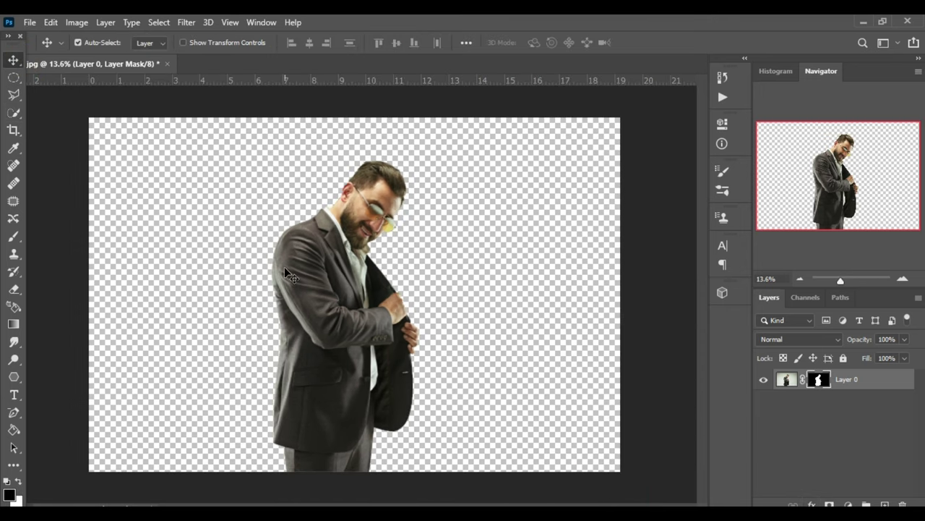
click(30, 23)
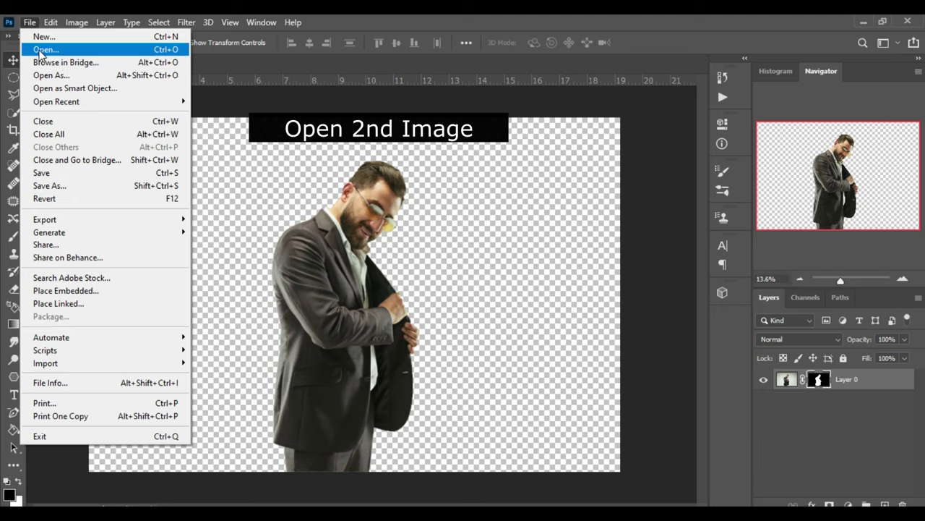
click(39, 49)
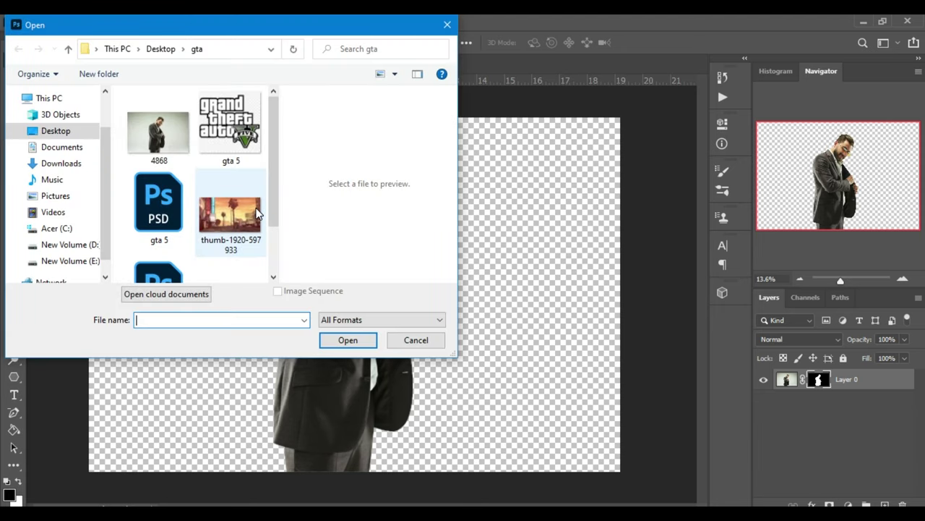
click(256, 207)
click(363, 345)
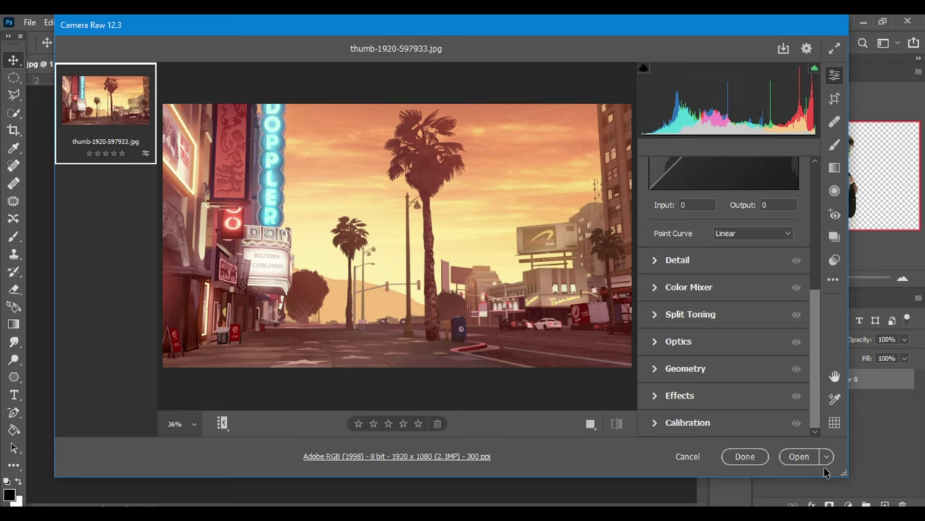
click(799, 456)
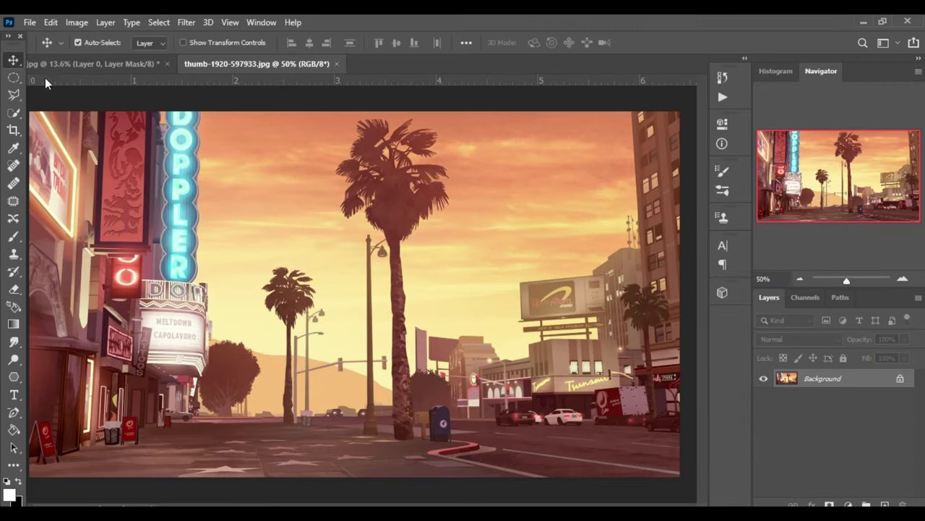
click(14, 60)
key(ctrl+Tab)
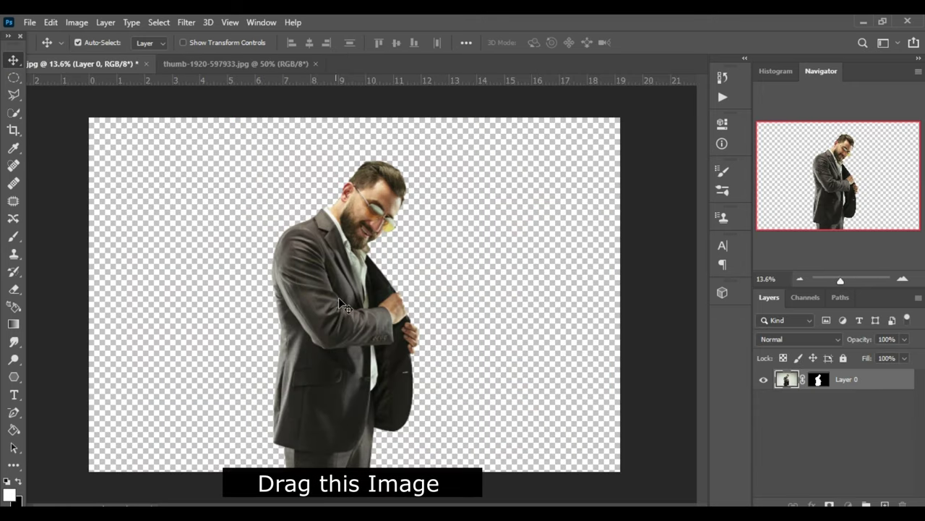
Drag the man into the street scene, scale him to about 30%, and place him left of centre
drag(304, 268, 224, 68)
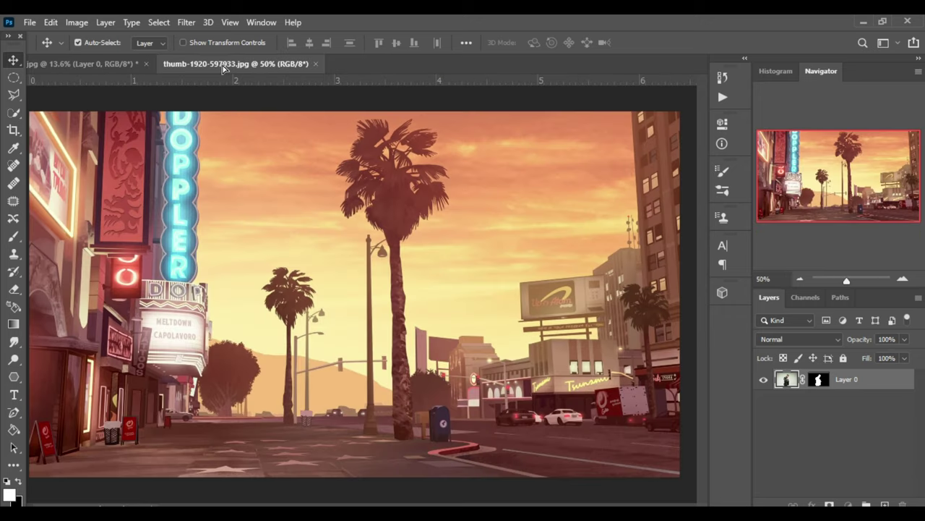
drag(285, 311, 283, 309)
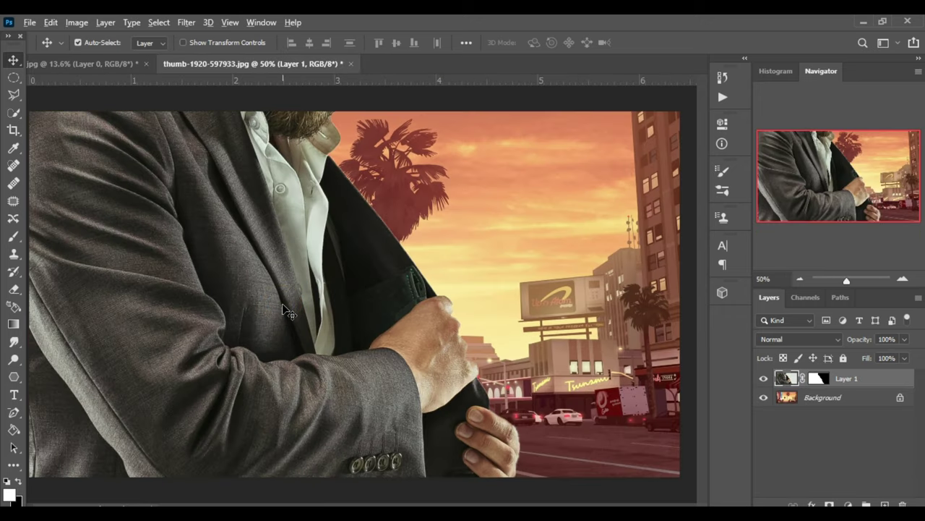
scroll(284, 311, down, 5)
key(ctrl+t)
scroll(423, 256, down, 5)
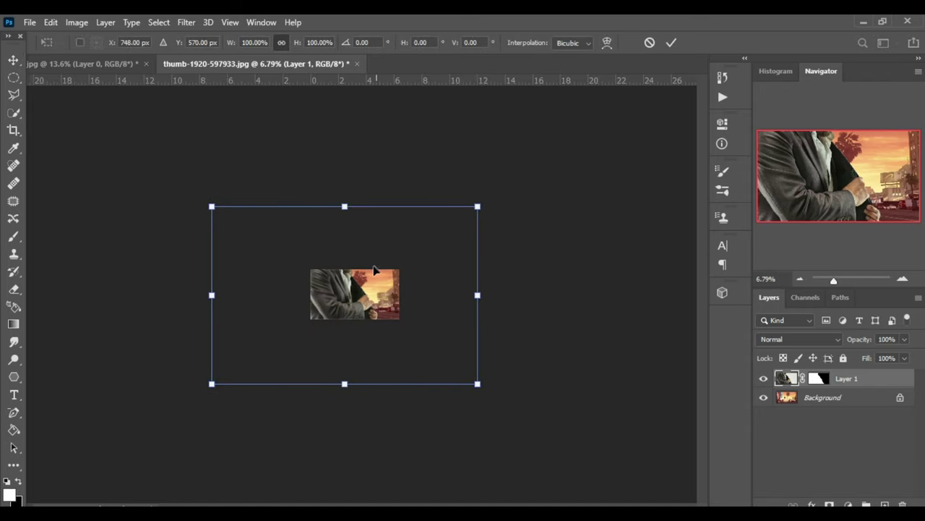
mouse_move(477, 208)
mouse_down()
mouse_move(254, 357)
mouse_move(337, 307)
mouse_up()
scroll(335, 304, up, 5)
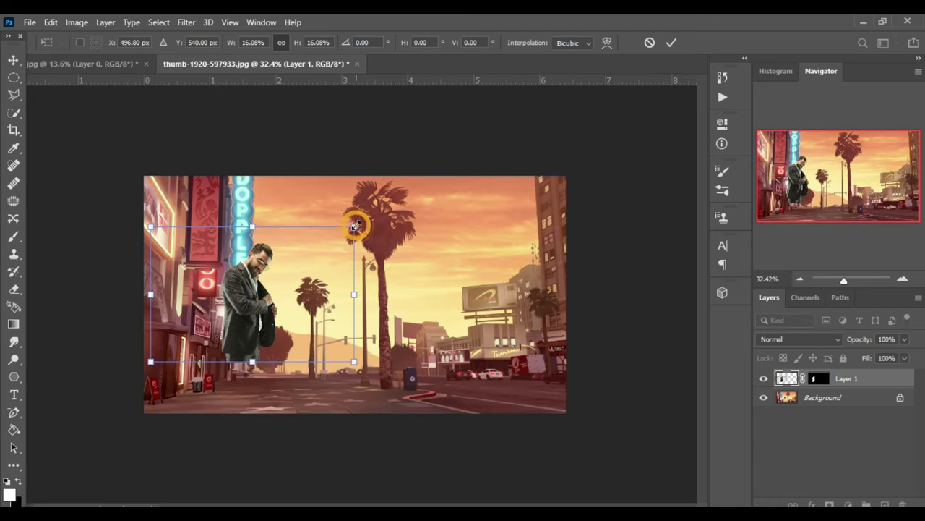
drag(354, 227, 457, 157)
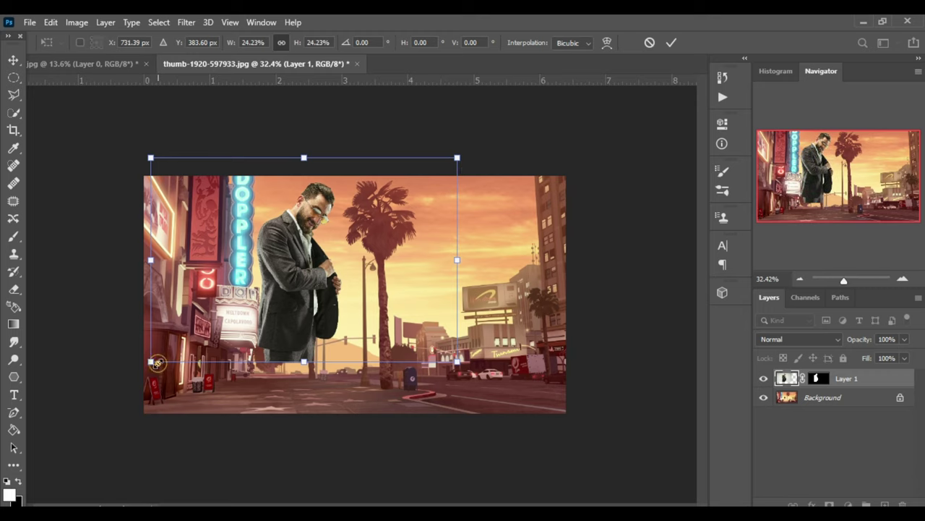
drag(157, 363, 83, 413)
drag(226, 361, 262, 362)
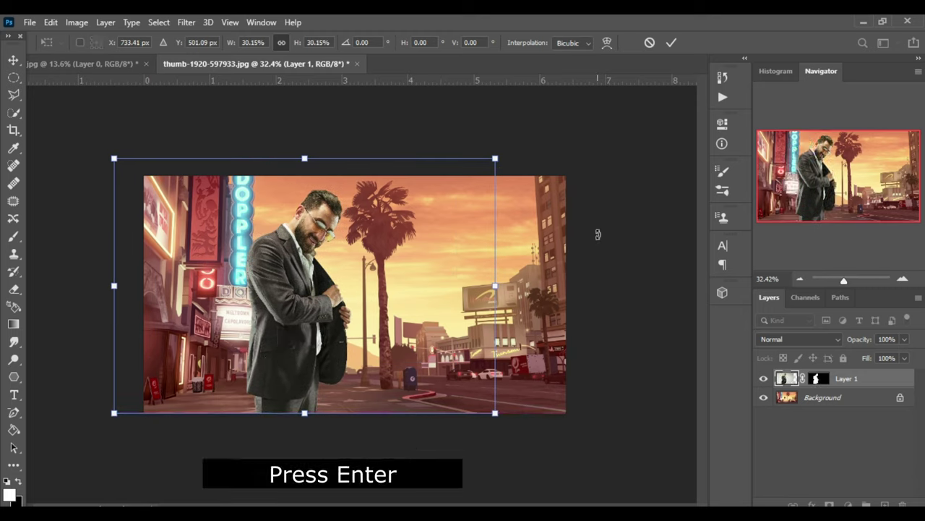
key(Return)
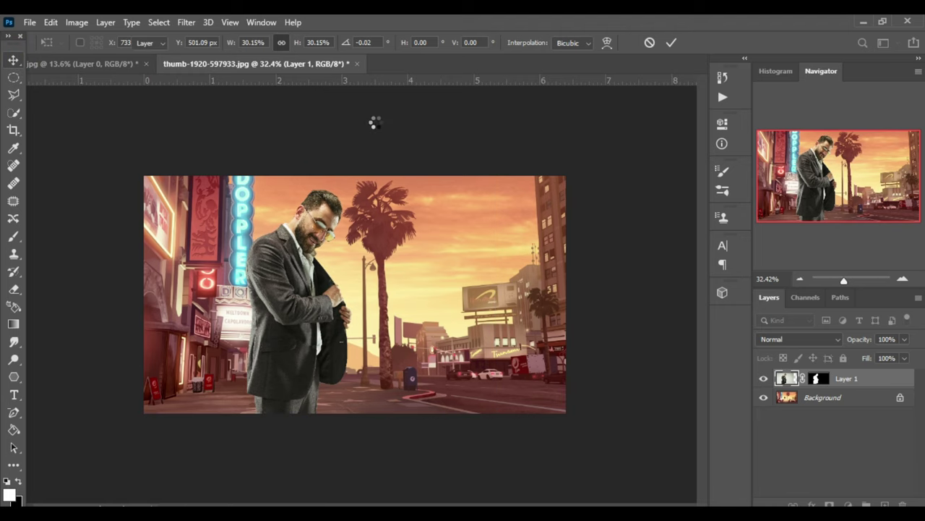
Duplicate the street Background with Ctrl+J, hide the original, and open Filter Gallery
scroll(383, 172, up, 1)
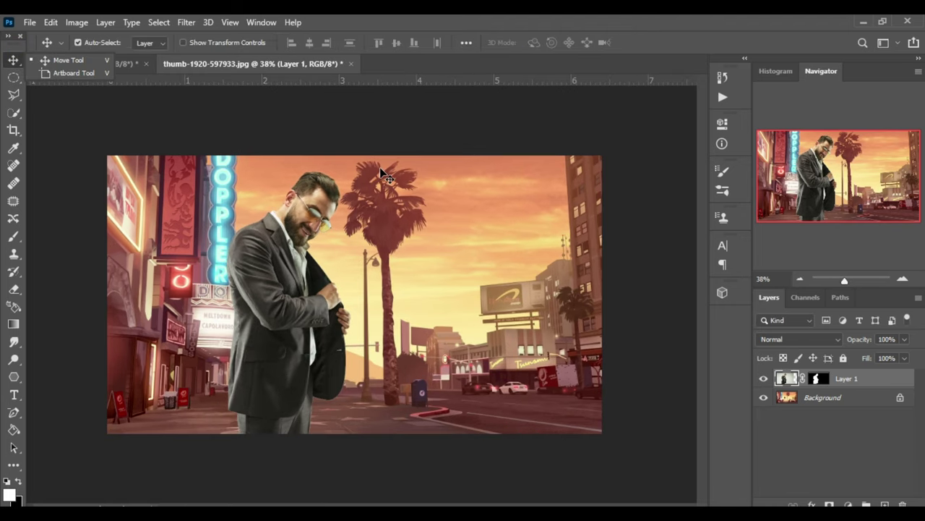
click(867, 400)
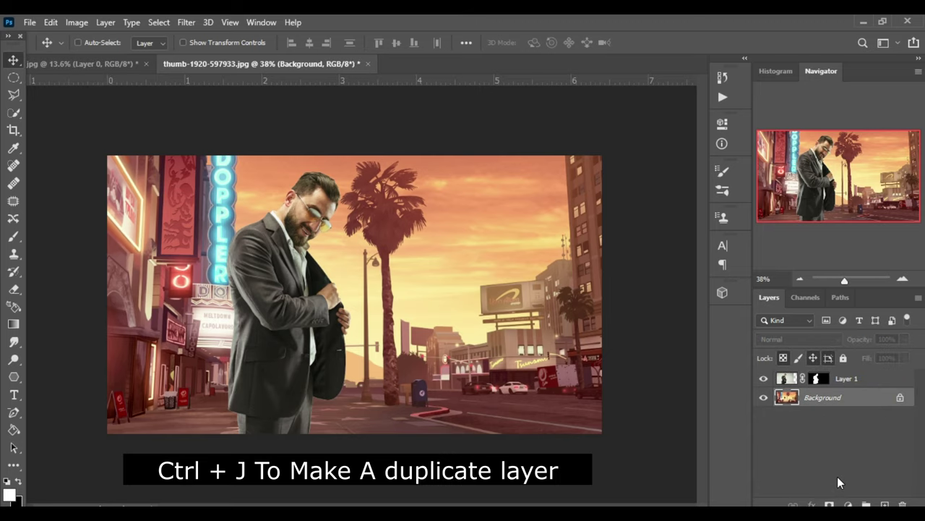
key(ctrl+j)
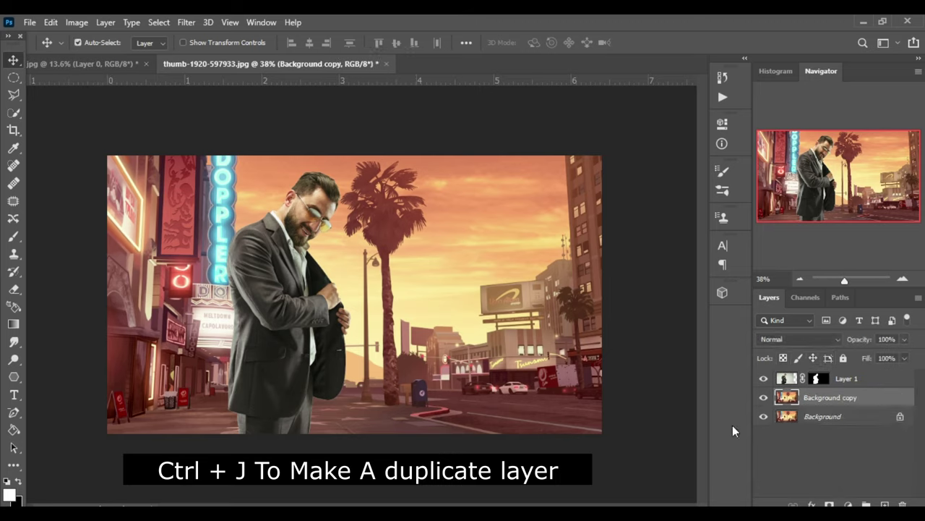
click(763, 417)
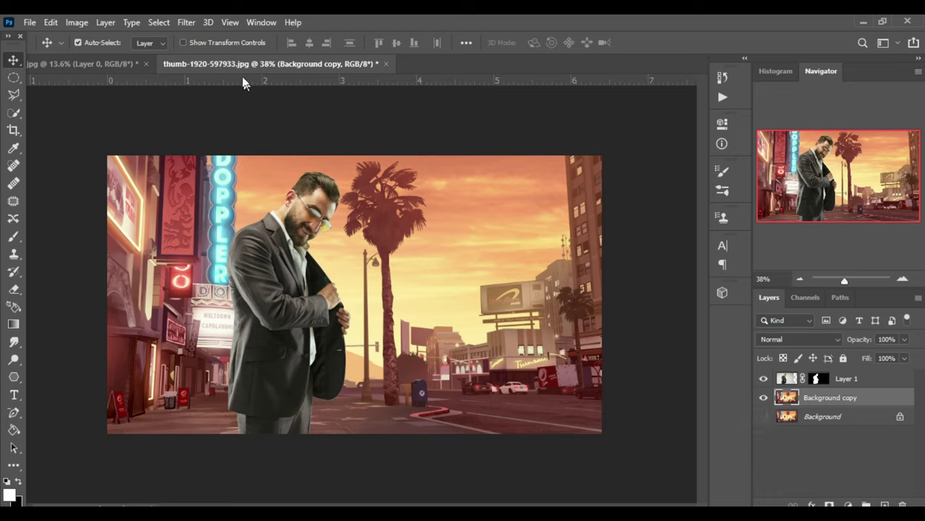
click(185, 22)
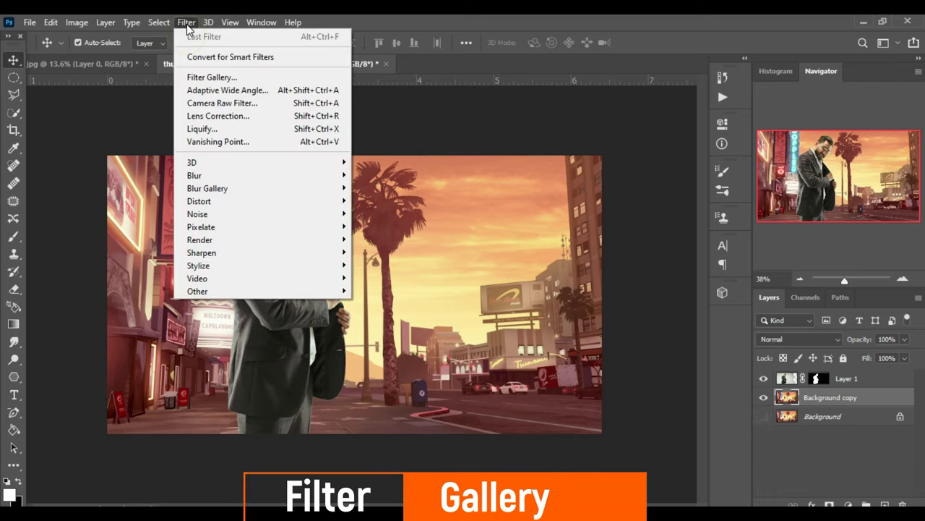
click(200, 78)
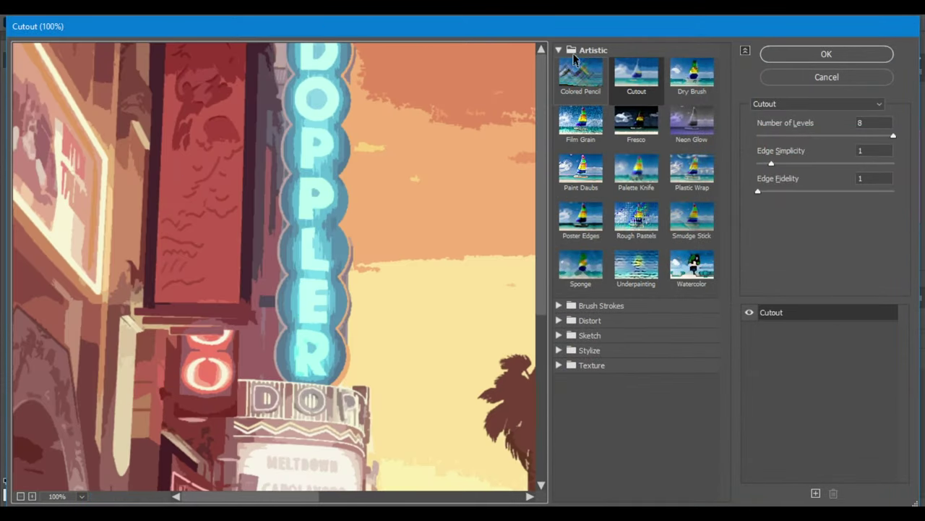
Apply Poster Edges with edge thickness 2, intensity 1, and posterization 2
click(558, 49)
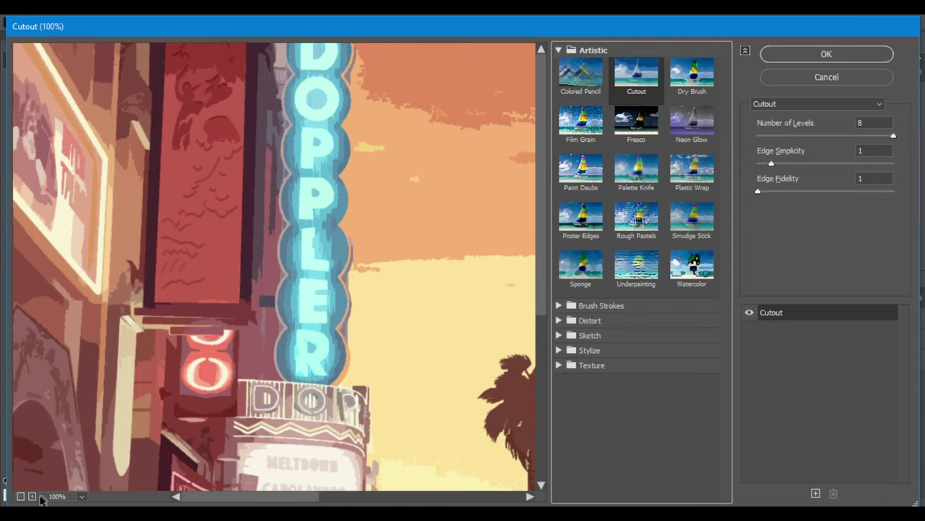
click(21, 497)
click(21, 496)
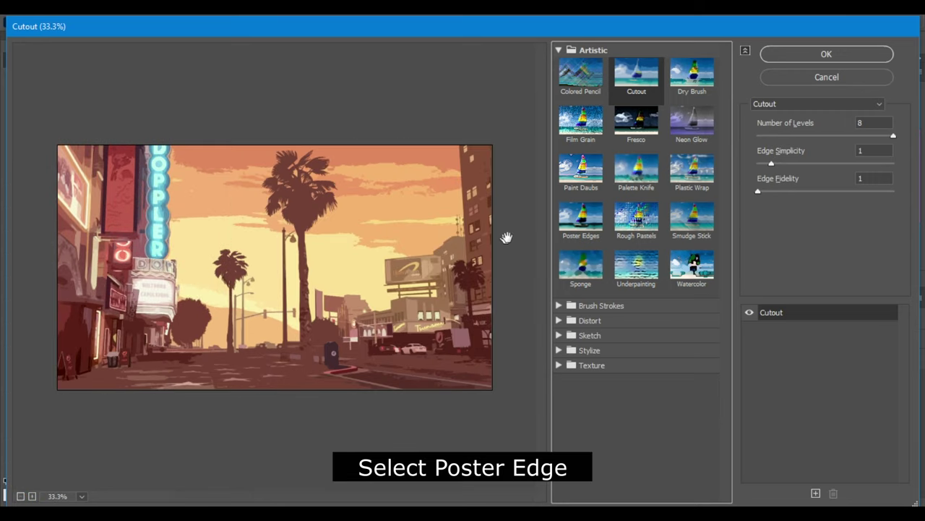
click(587, 225)
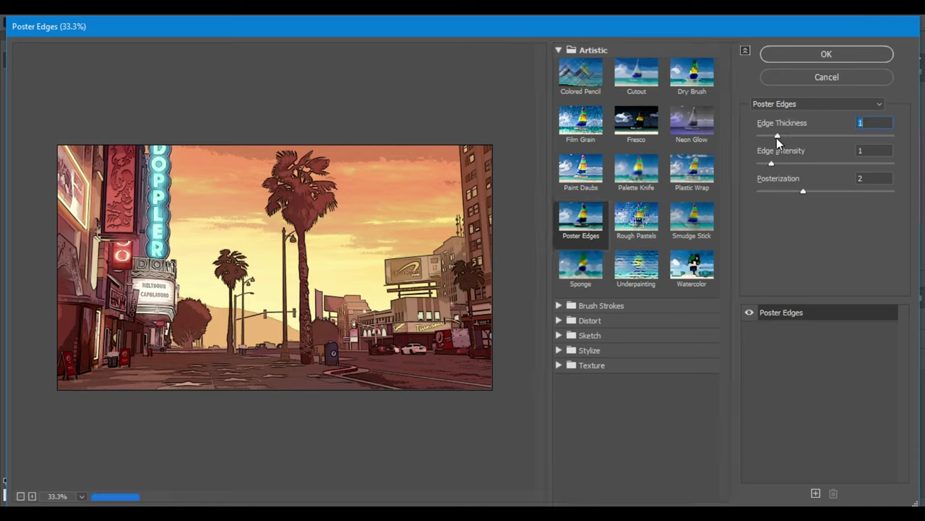
mouse_move(785, 136)
mouse_down()
mouse_move(820, 136)
mouse_move(782, 139)
mouse_move(815, 165)
mouse_move(772, 165)
mouse_up()
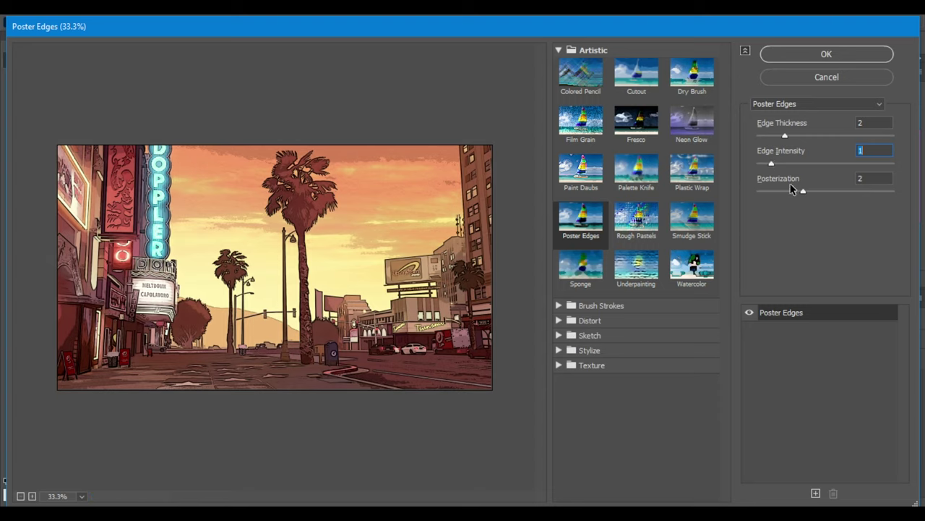
mouse_move(802, 192)
mouse_down()
mouse_move(775, 192)
mouse_move(804, 191)
mouse_up()
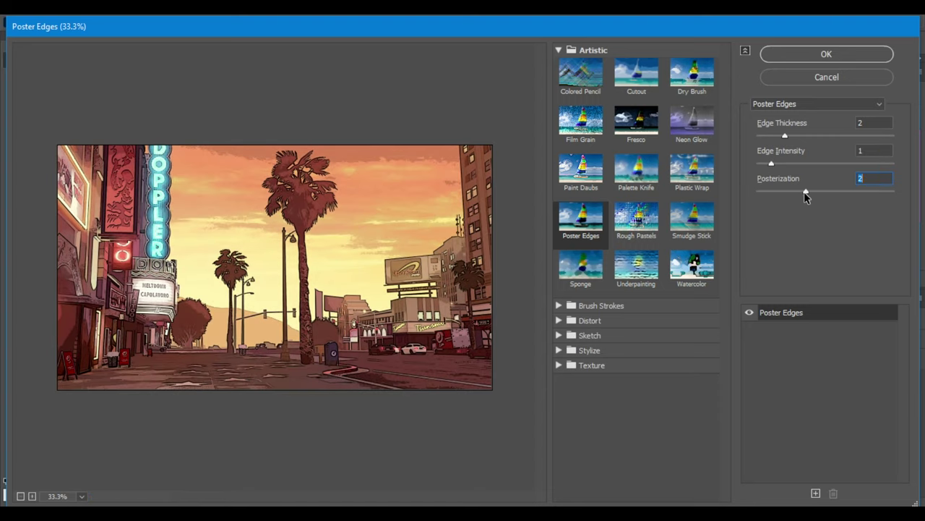
click(826, 55)
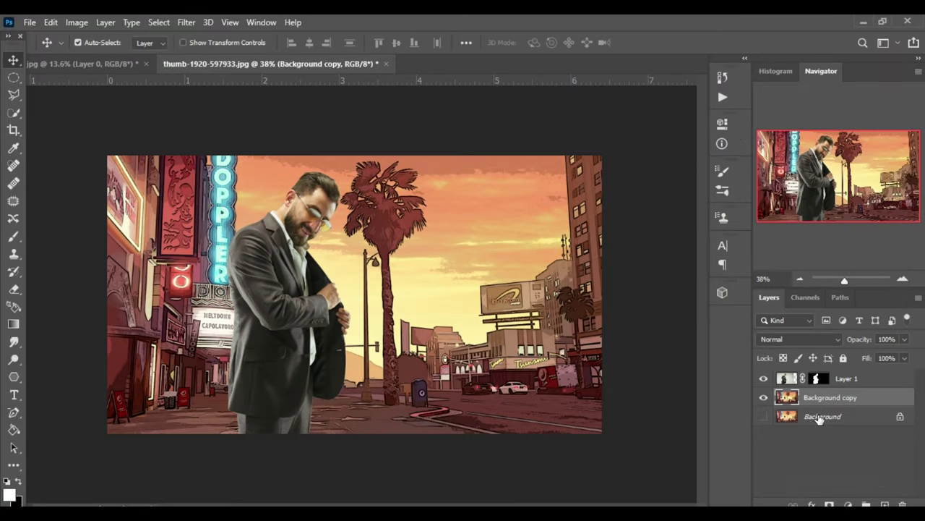
Add a Curves adjustment layer clipped to the Background copy
click(847, 504)
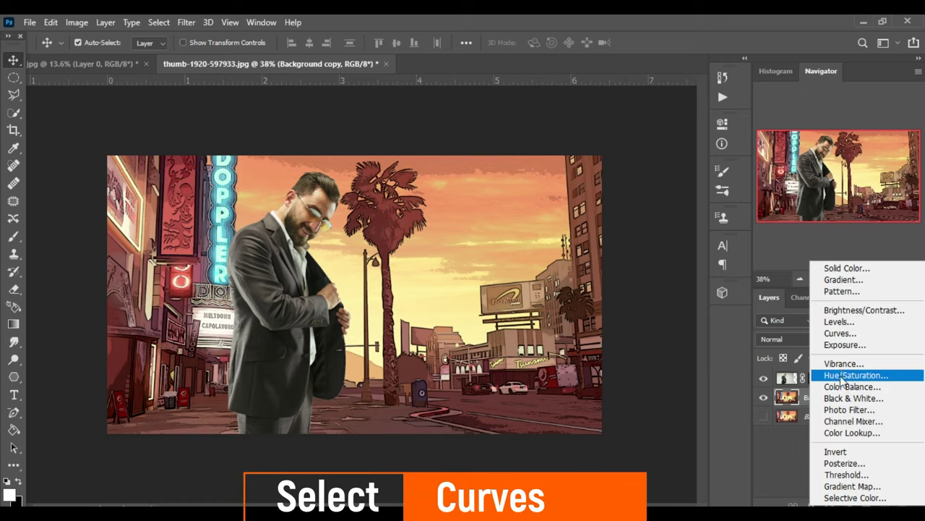
click(842, 334)
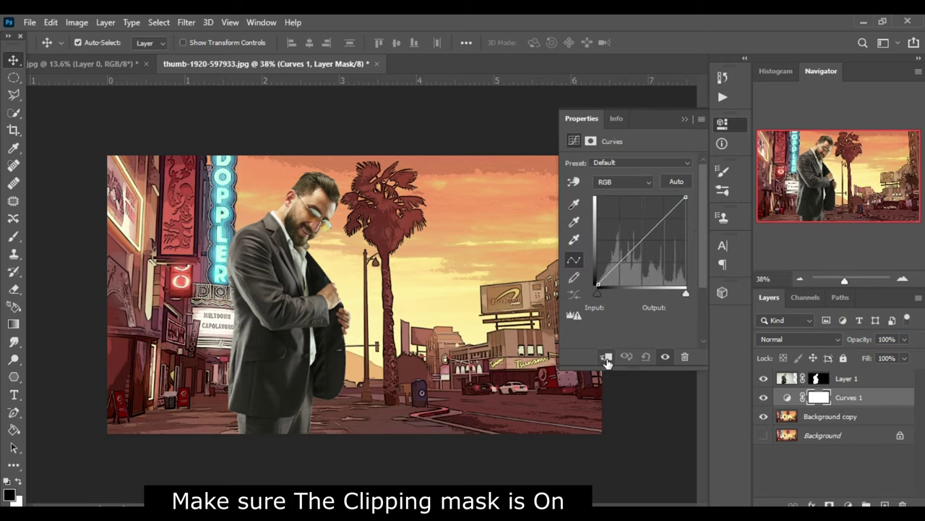
click(606, 357)
Move the curve's low point from input 51 to 43 and close the Properties panel
click(598, 285)
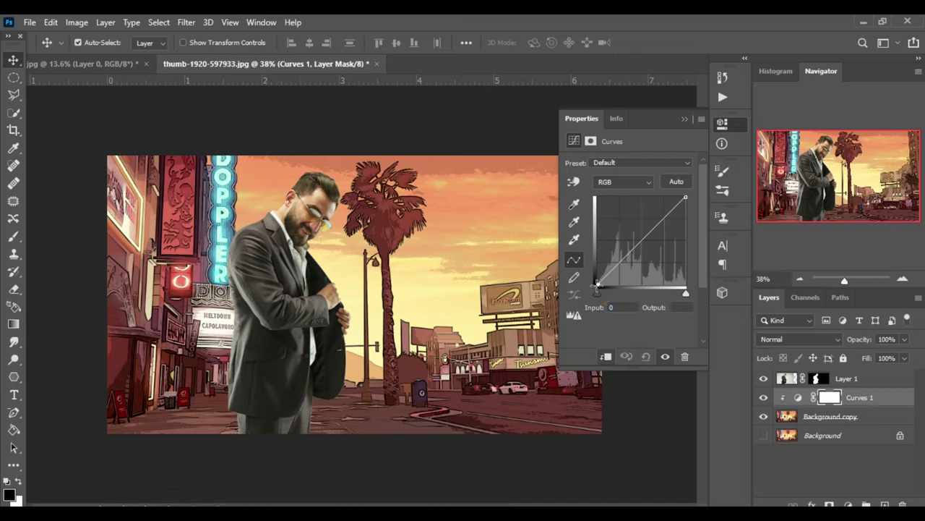
drag(598, 278, 597, 276)
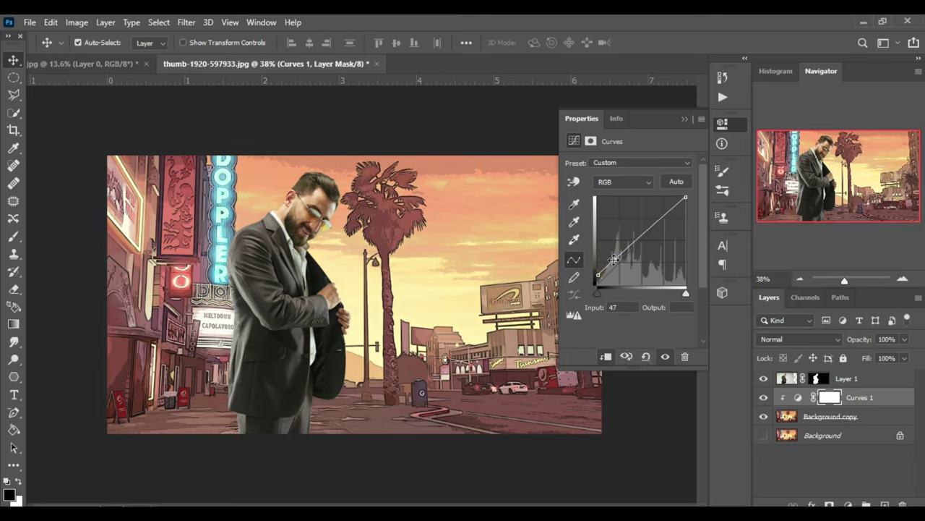
drag(614, 259, 614, 272)
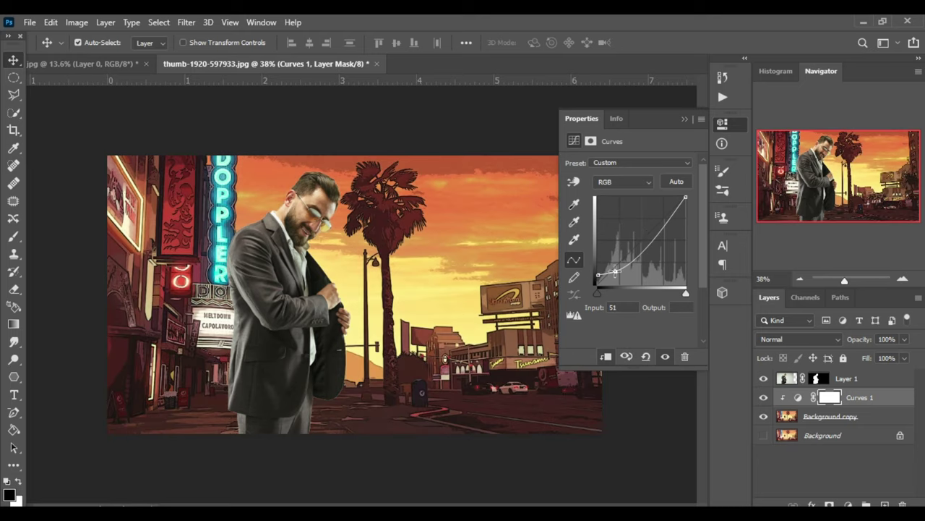
drag(615, 272, 612, 266)
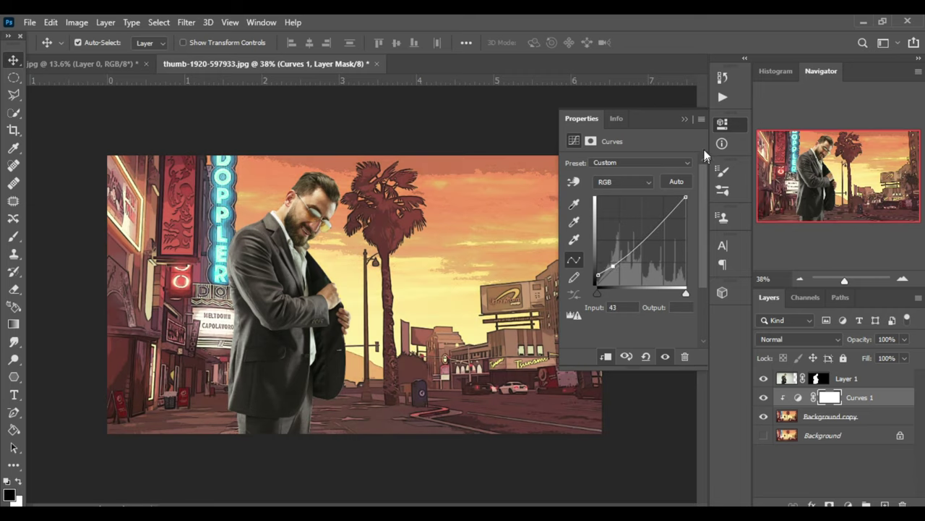
click(681, 118)
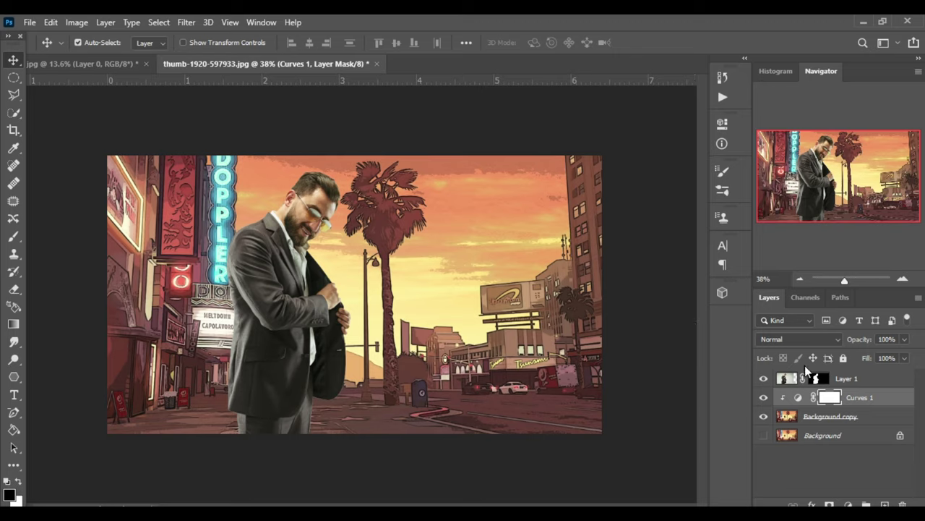
click(859, 378)
Convert the man's Layer 1 to a smart object
right_click(859, 379)
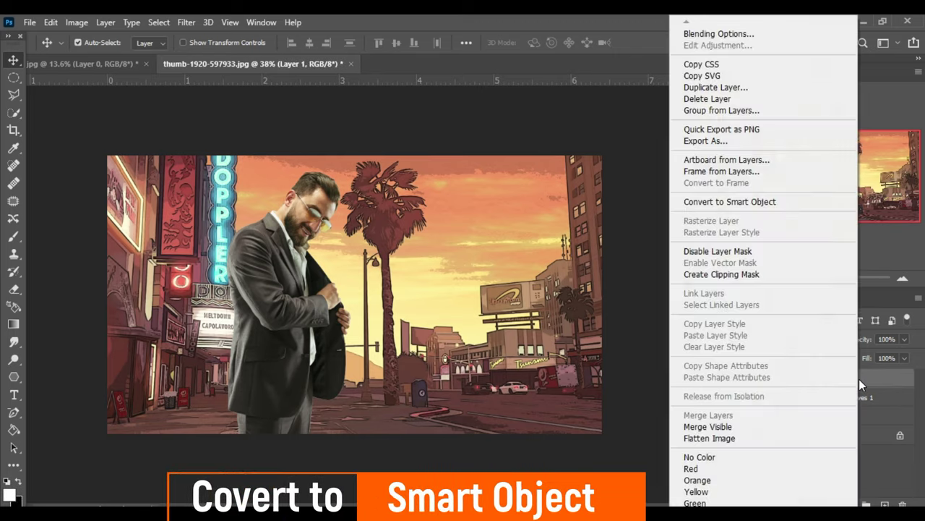
click(722, 206)
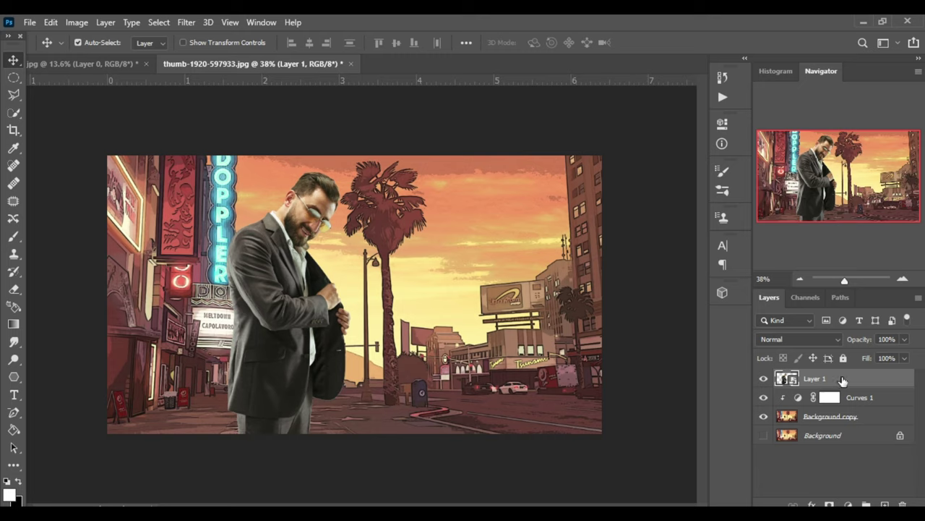
click(841, 377)
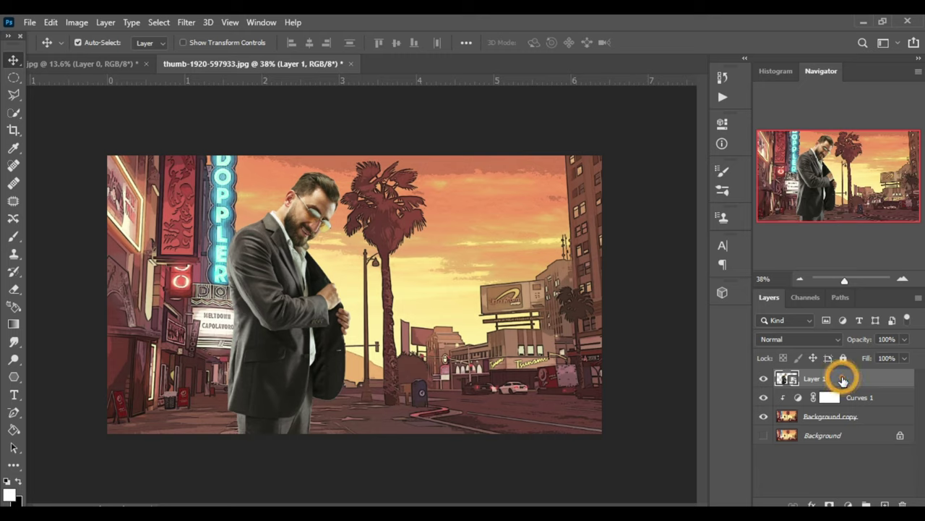
Apply Shadows/Highlights with amount 69%, tone 60%, and radius 116 px
click(84, 25)
mouse_move(98, 58)
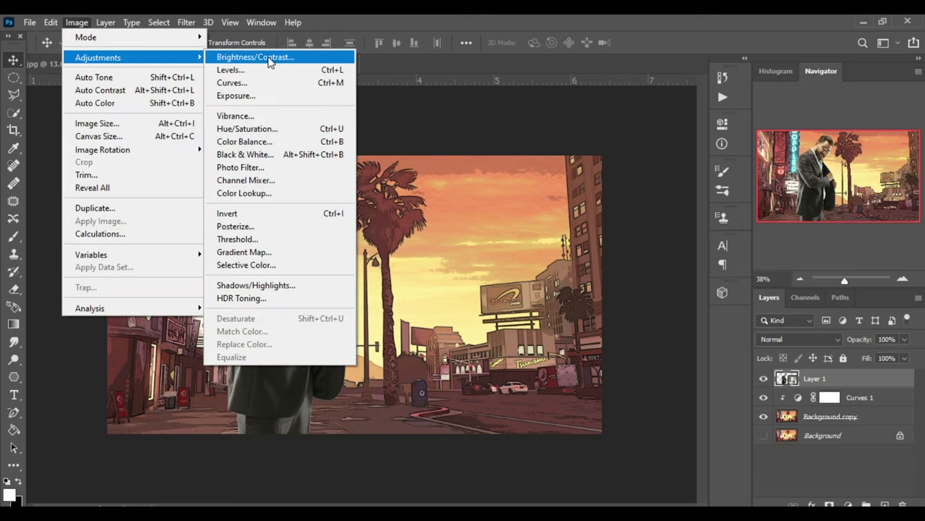
click(269, 286)
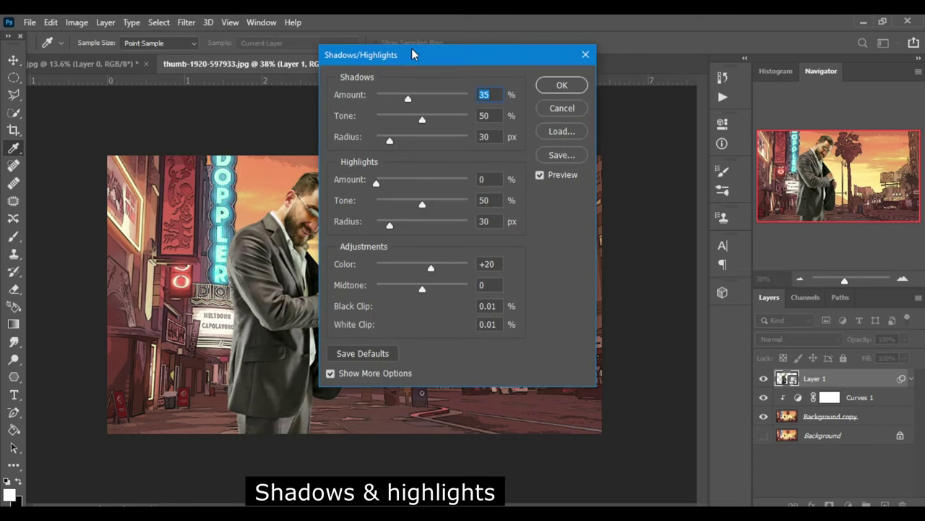
drag(411, 51, 582, 61)
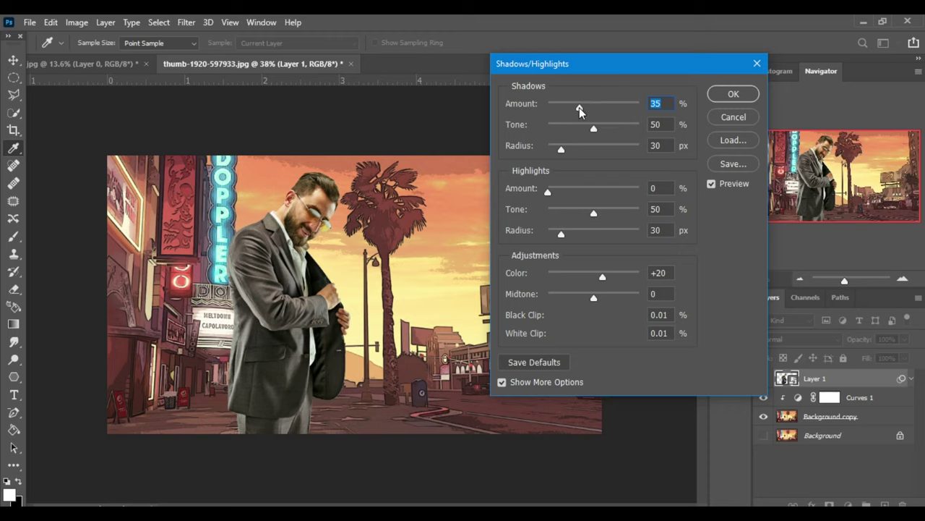
mouse_move(595, 112)
mouse_down()
mouse_move(611, 115)
mouse_move(609, 158)
mouse_move(594, 160)
mouse_up()
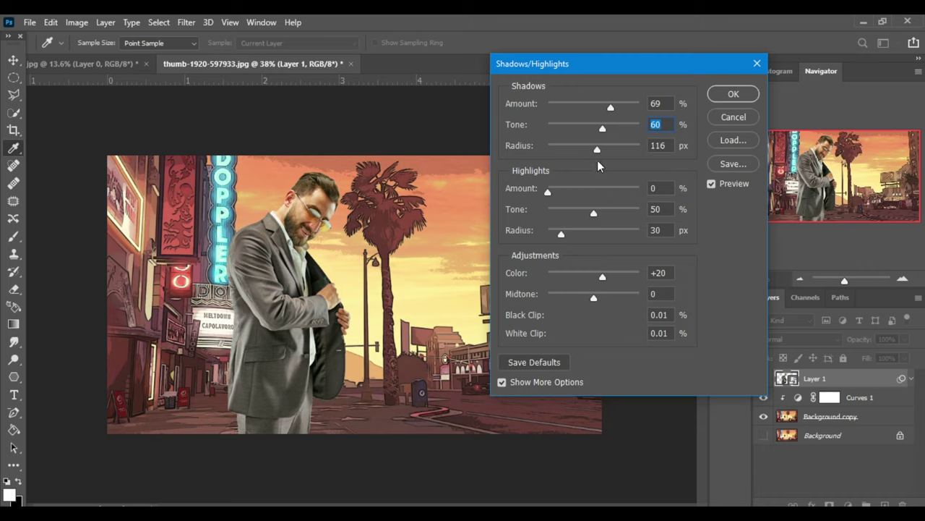
click(732, 94)
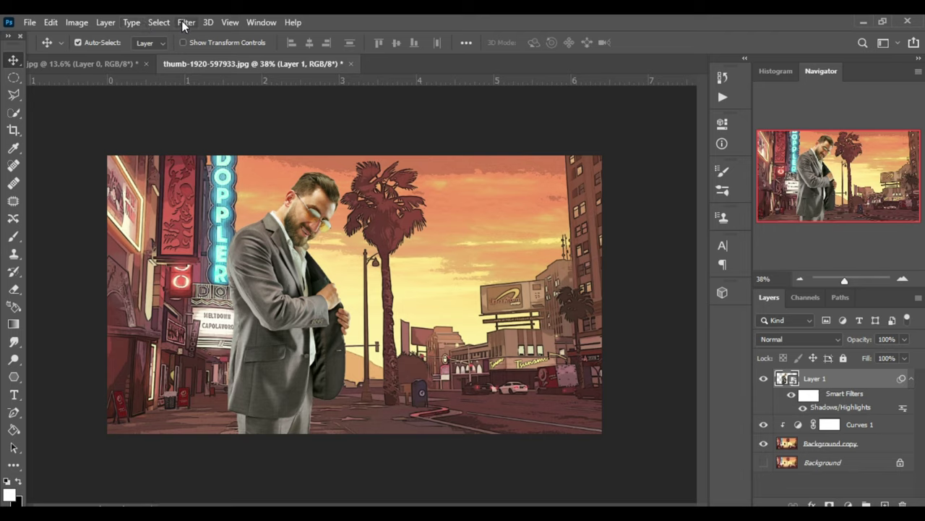
Apply Oil Paint with stylization 2 and cleanliness 10 to the man's layer
click(185, 22)
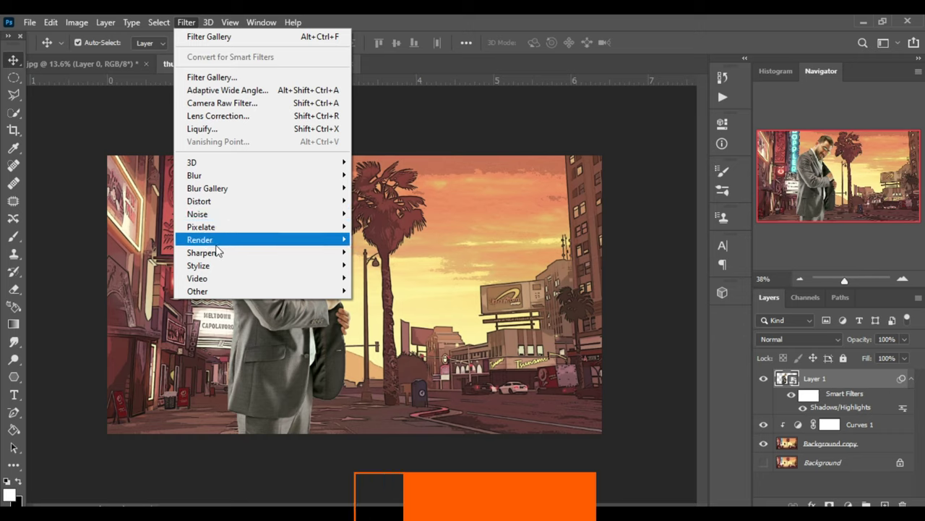
mouse_move(198, 265)
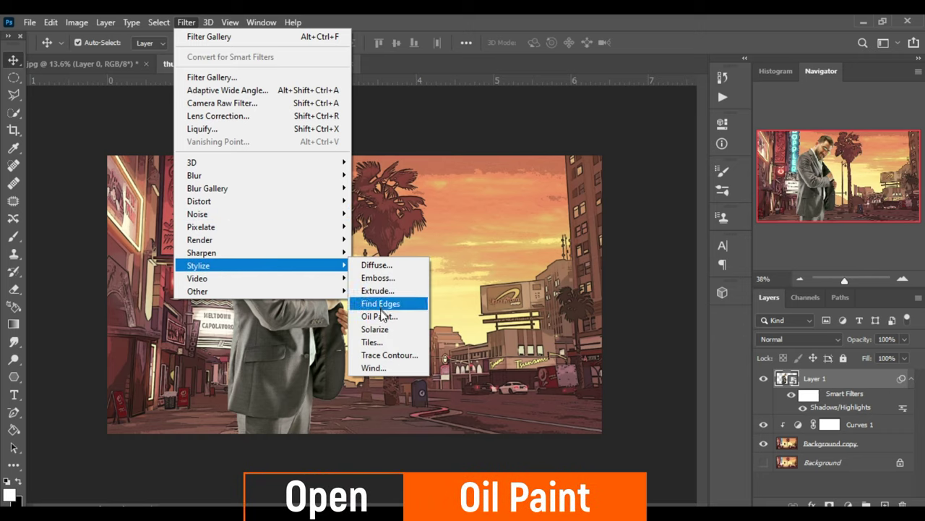
click(380, 316)
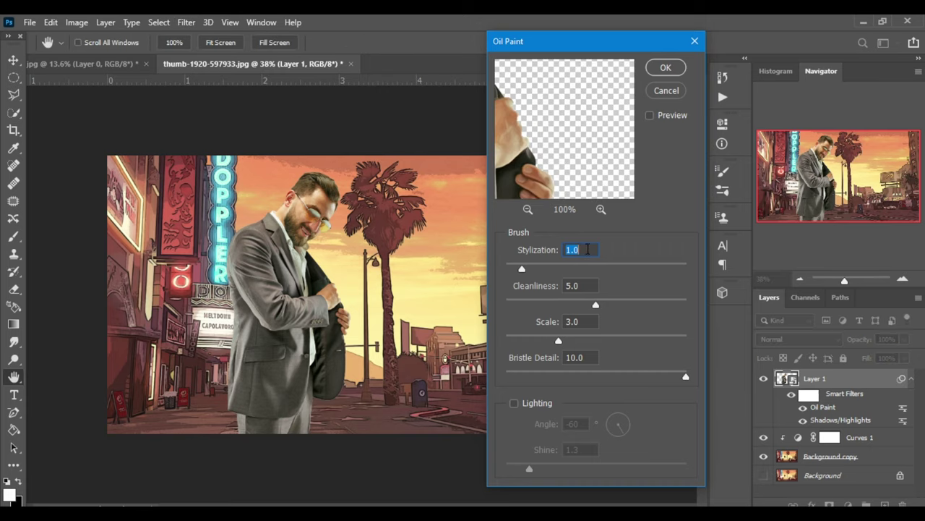
text(2)
click(571, 284)
text(10)
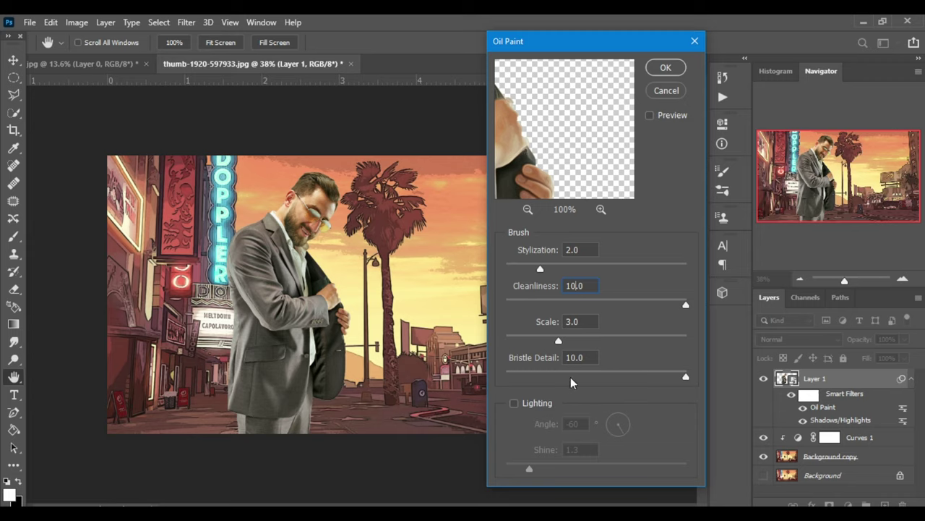
click(658, 68)
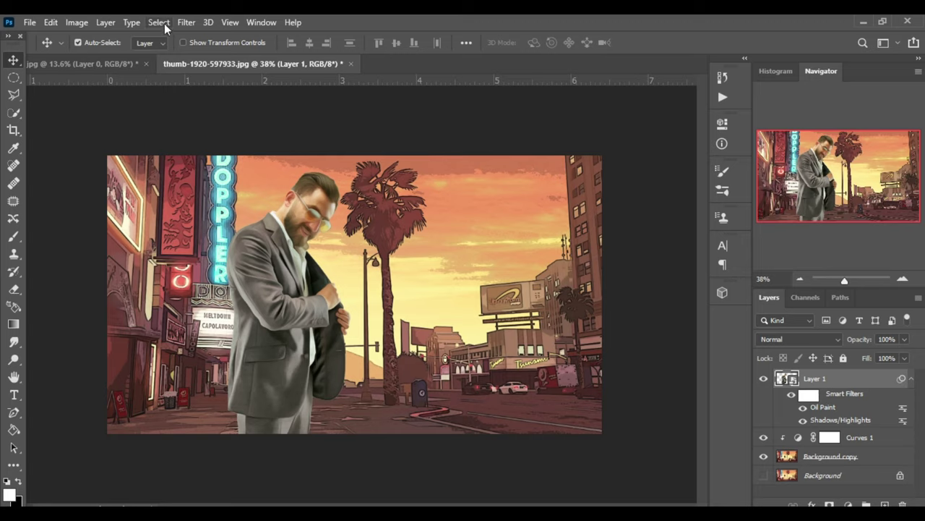
Apply Filter Gallery Poster Edges to the man: edge thickness 0, intensity 1, posterization 3
click(186, 23)
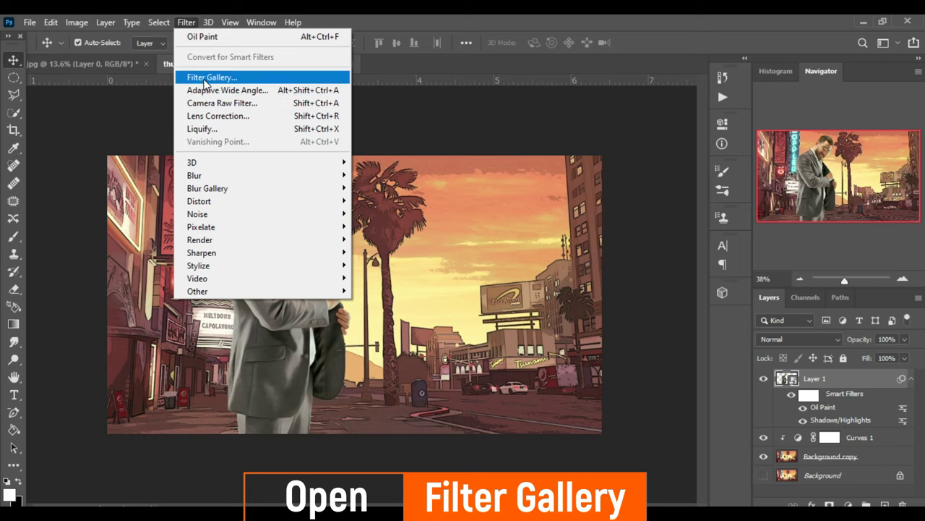
click(203, 78)
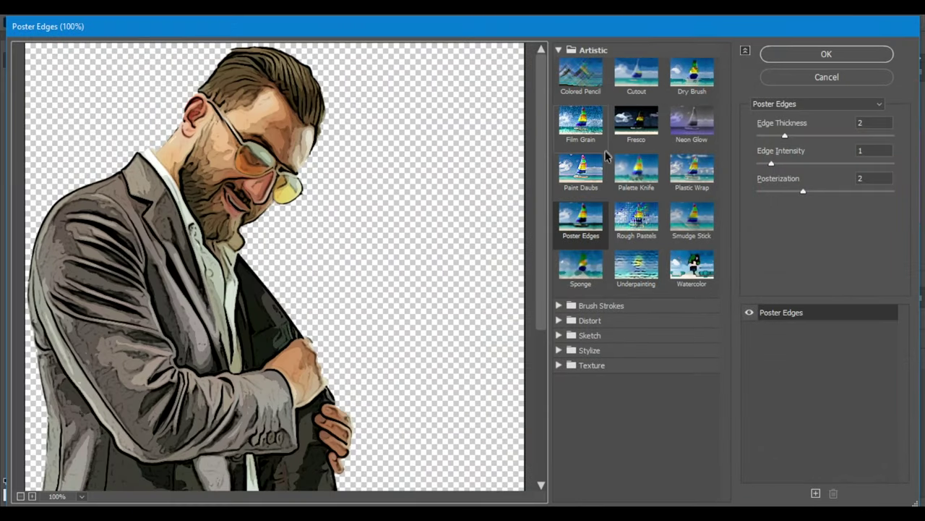
click(583, 224)
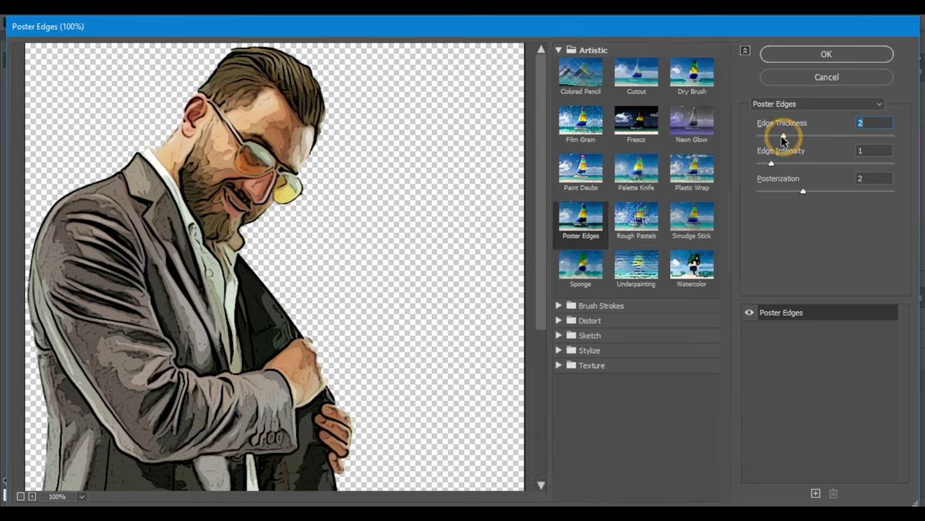
drag(785, 135, 755, 137)
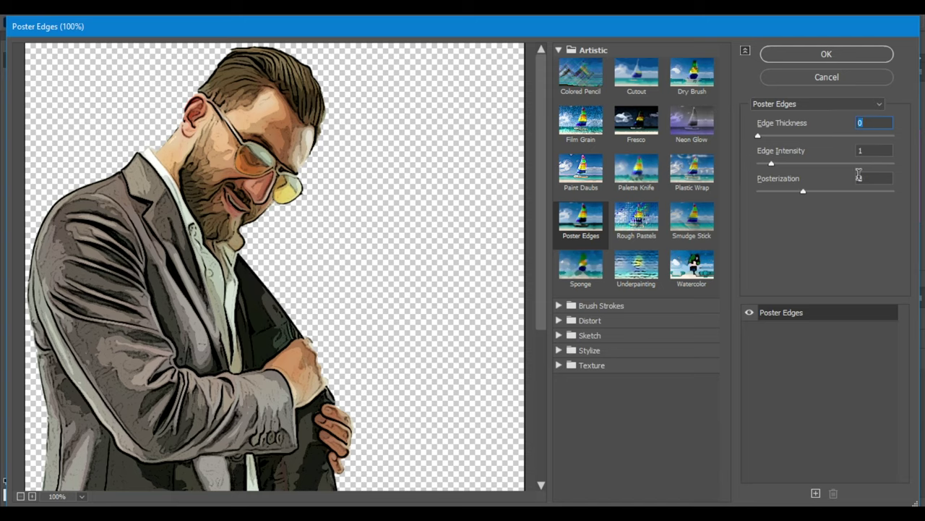
click(861, 176)
text(3)
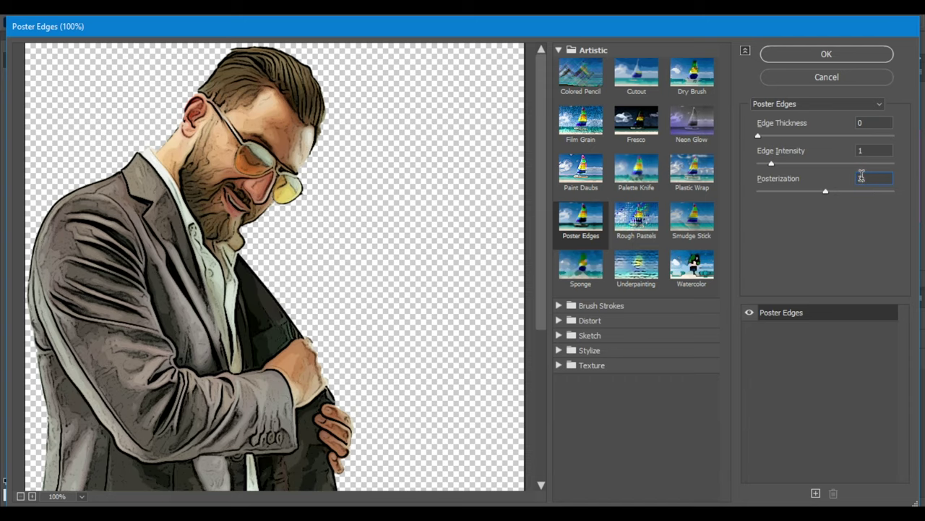
click(827, 54)
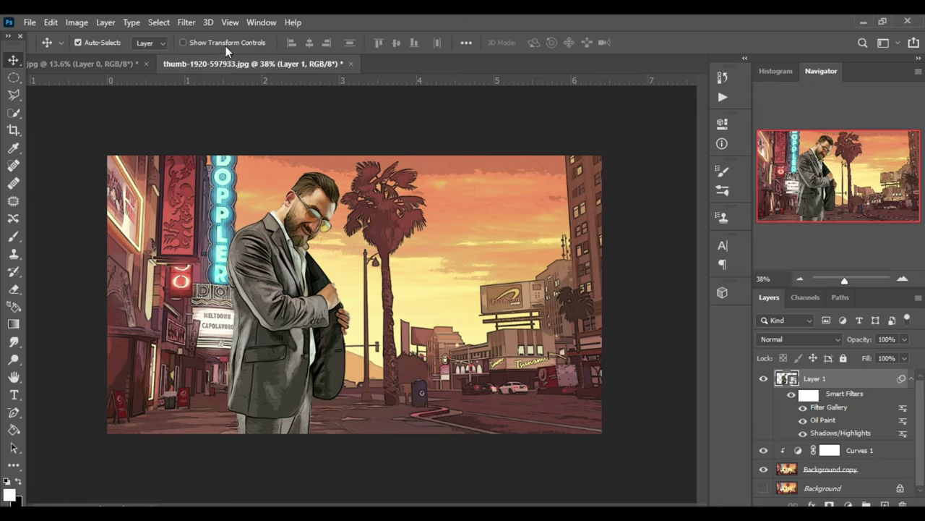
Add a Smart Blur smart filter to Layer 1 with radius 4 and threshold 25
click(185, 22)
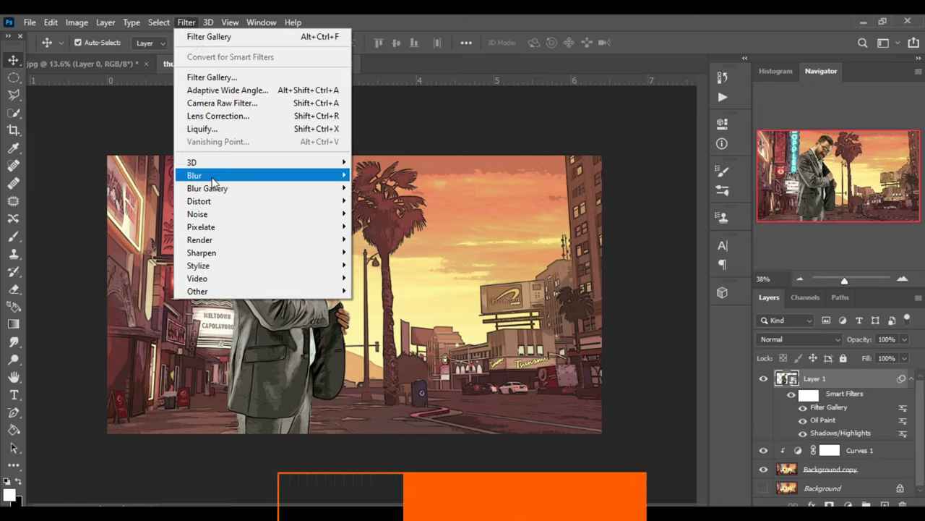
mouse_move(194, 175)
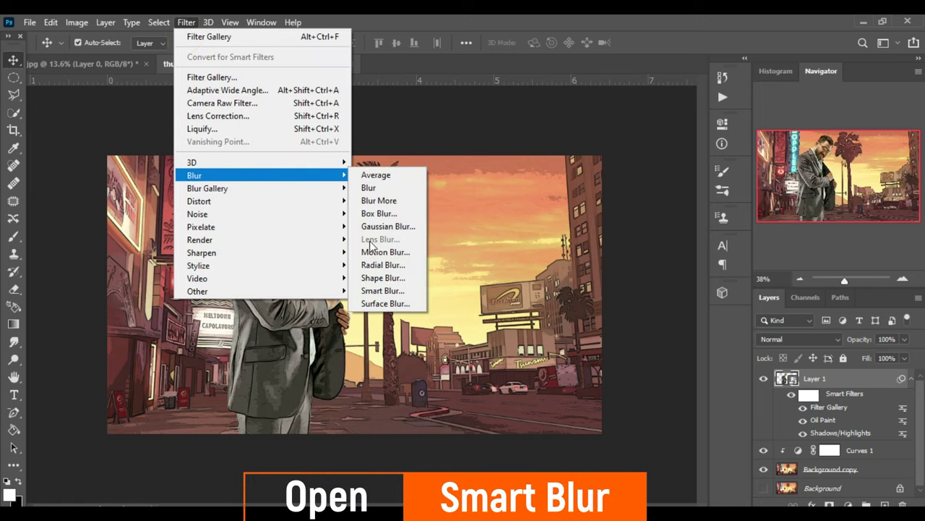
click(381, 291)
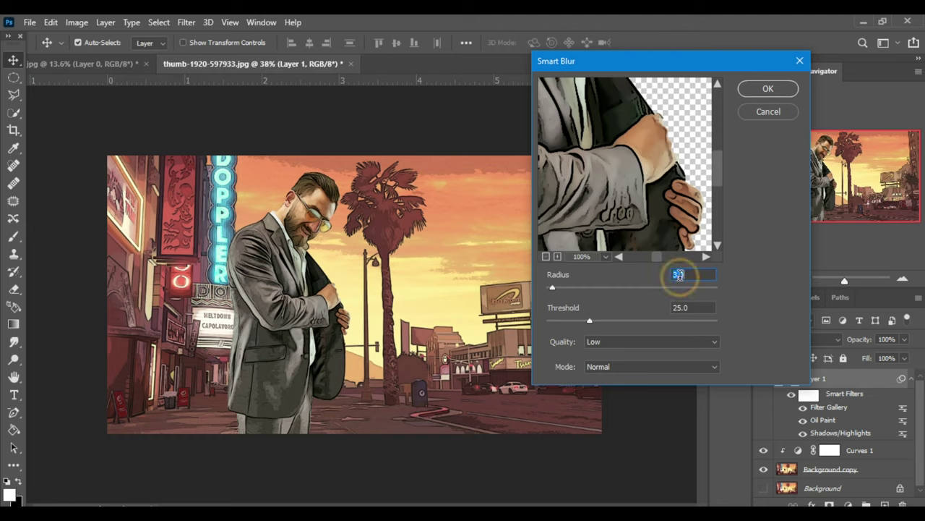
text(4)
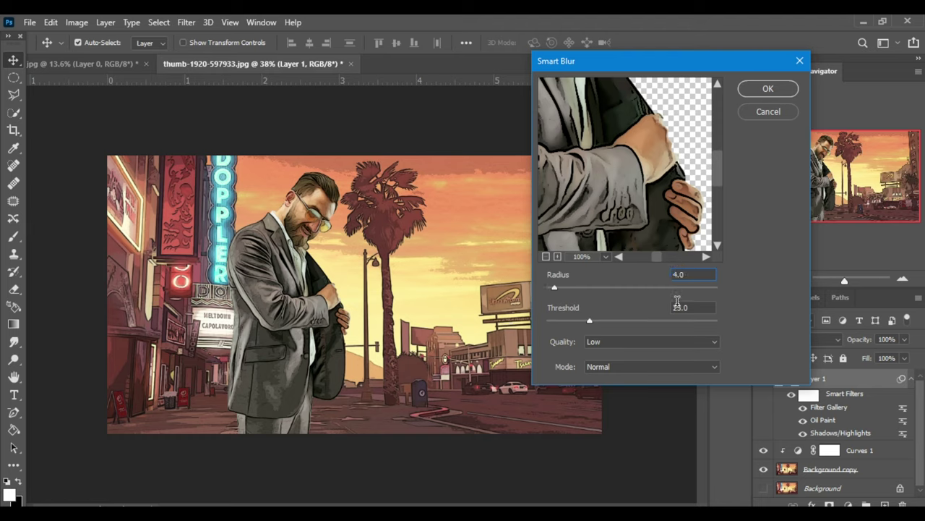
double_click(680, 306)
text(25)
click(761, 91)
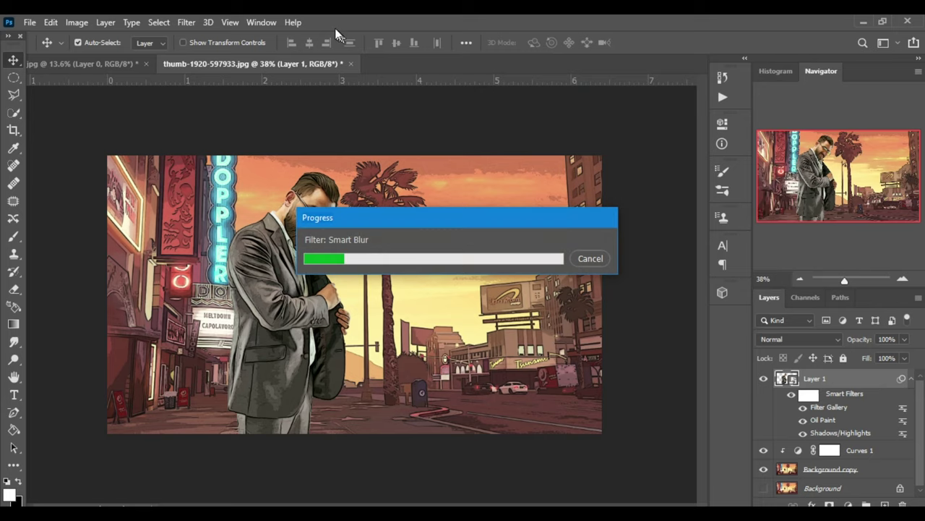
click(186, 22)
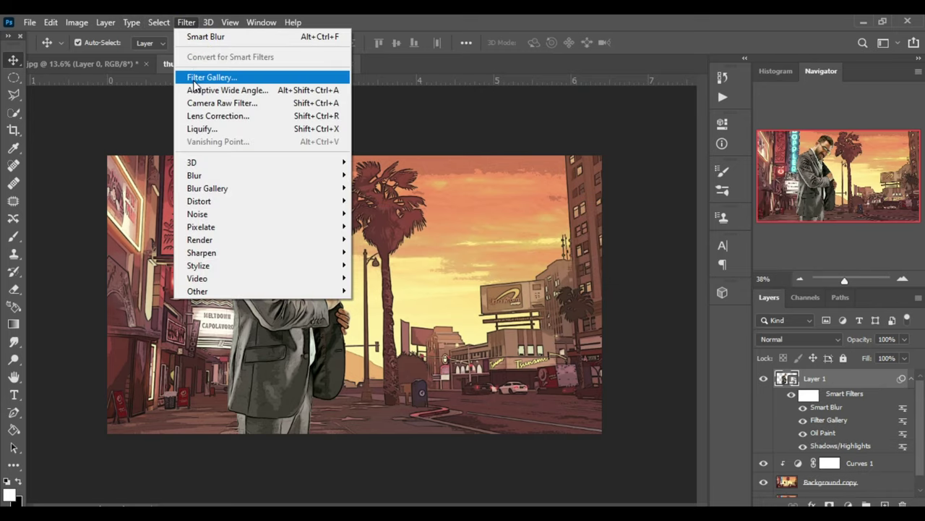
Switch the Filter Gallery effect to Cutout with 8 levels, edge simplicity 1, edge fidelity 1
click(206, 77)
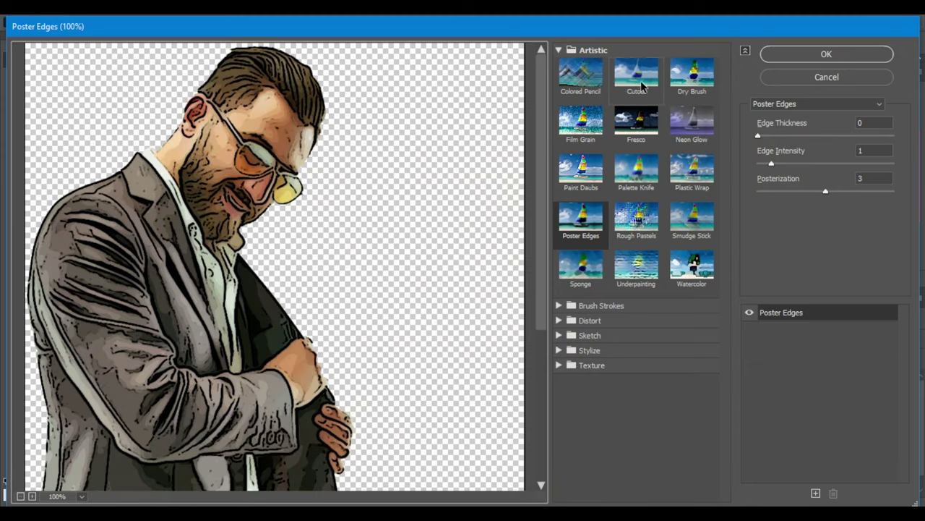
click(641, 86)
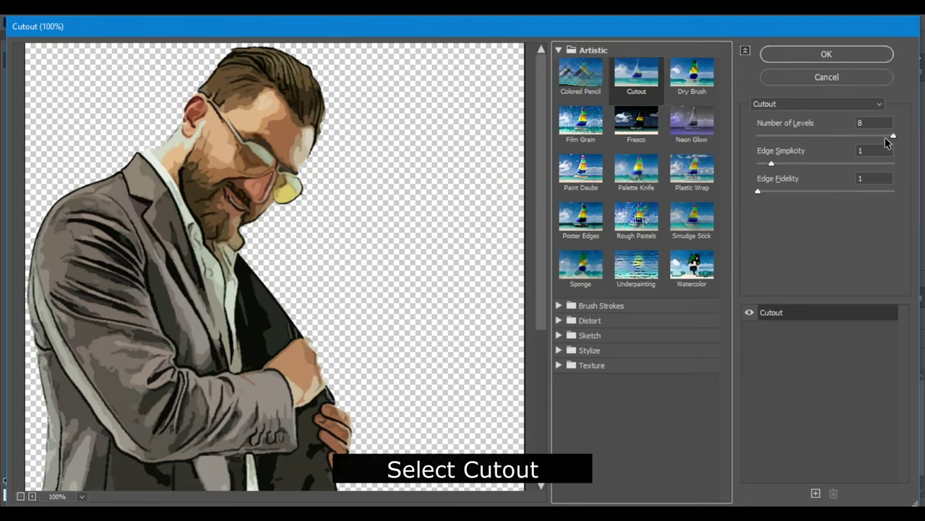
drag(895, 136, 837, 136)
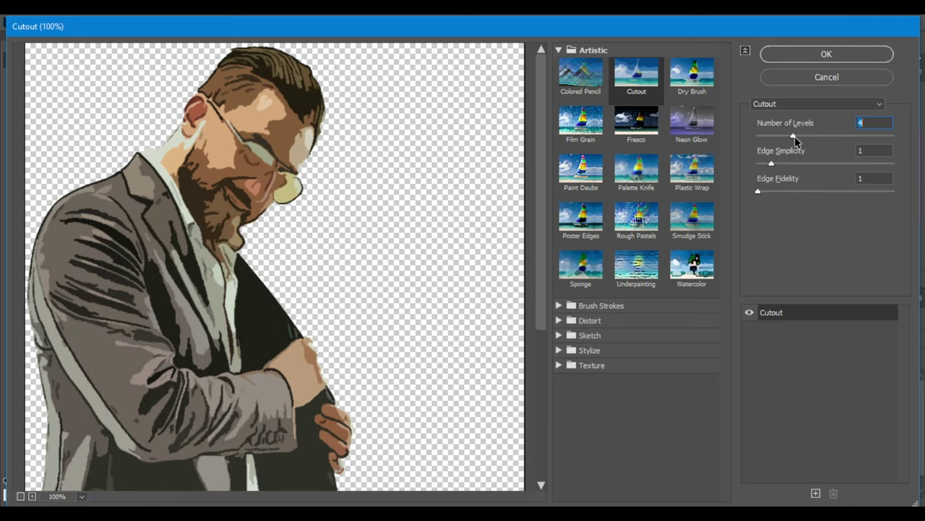
text(8)
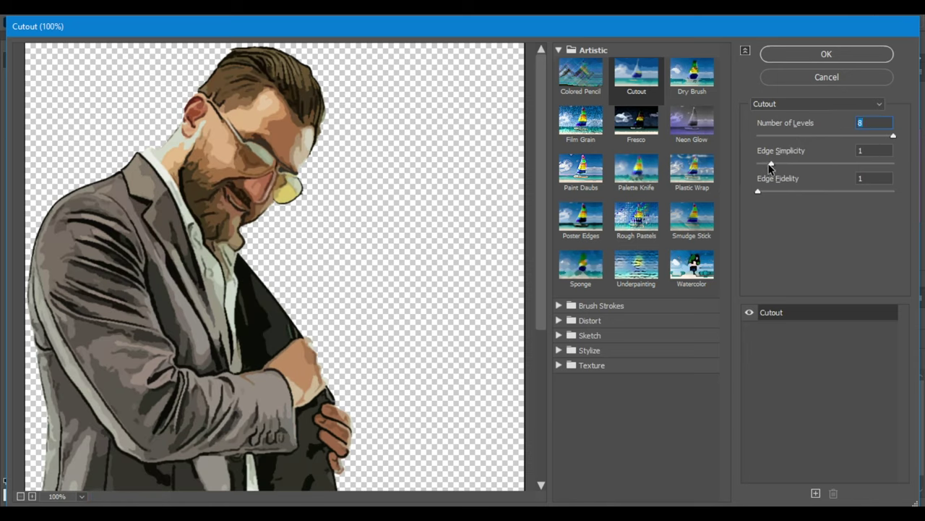
click(769, 165)
click(861, 150)
click(860, 178)
click(825, 54)
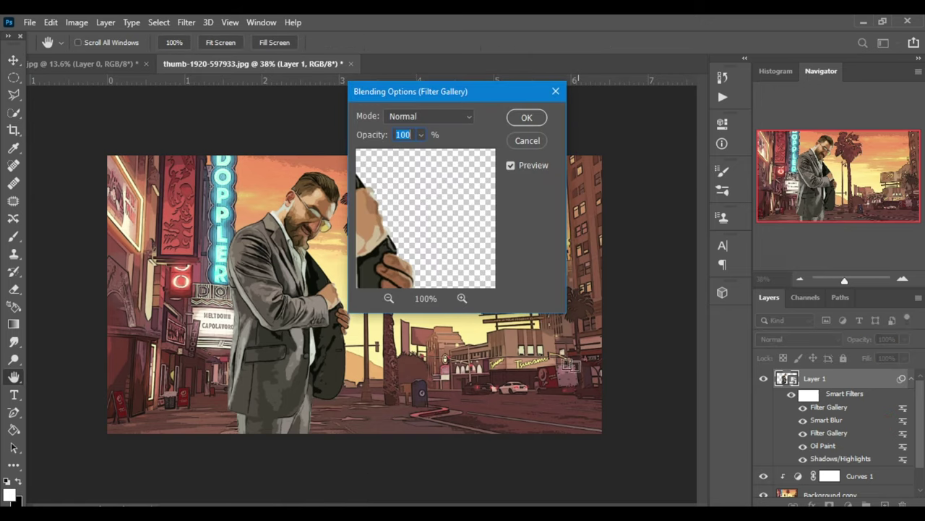
Set the Cutout Filter Gallery smart filter to Soft Light mode at 49% opacity
click(404, 118)
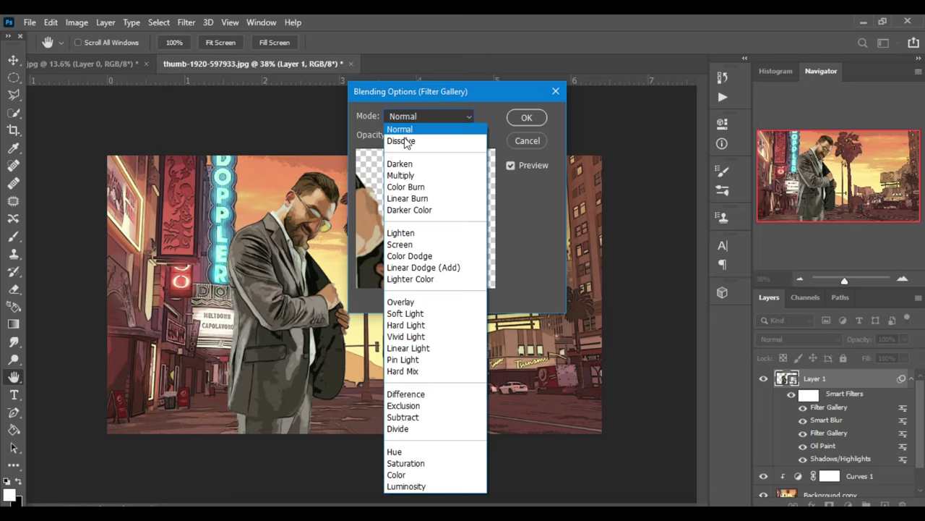
click(407, 314)
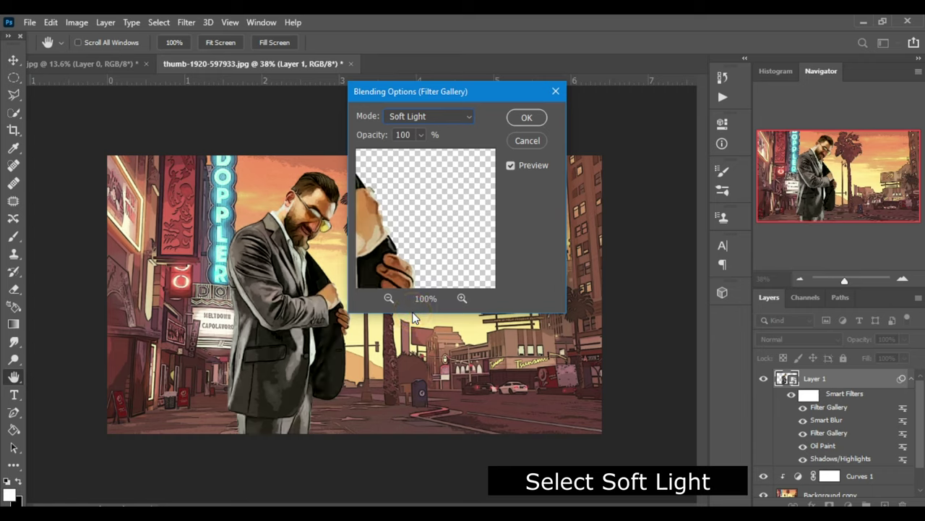
click(421, 136)
drag(419, 153, 391, 153)
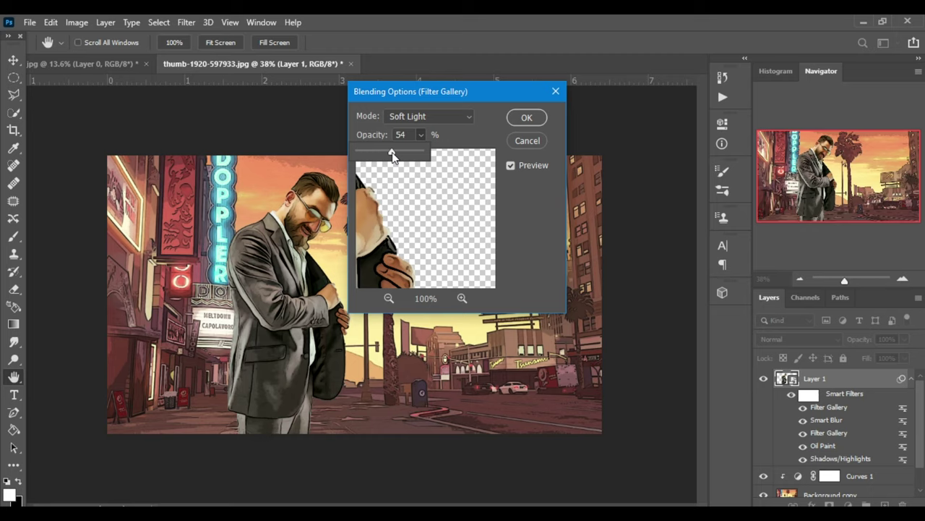
drag(391, 154, 388, 154)
click(534, 122)
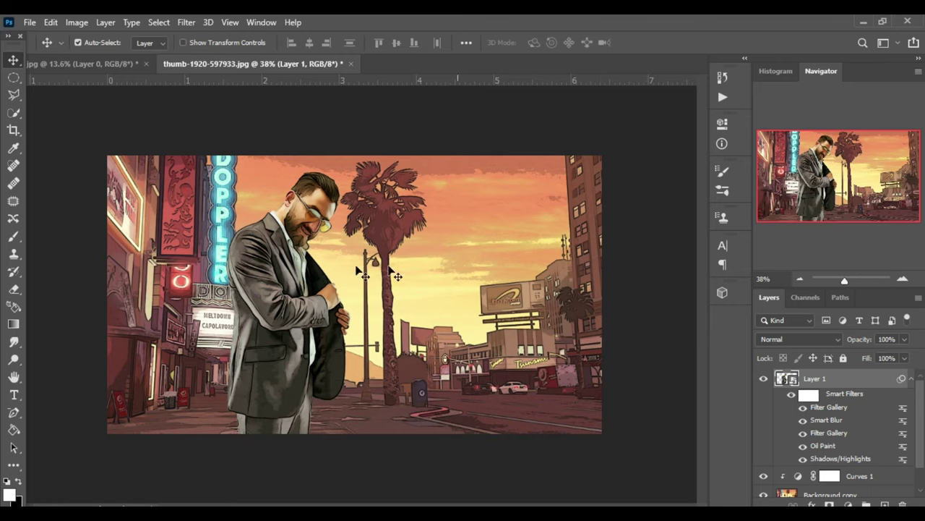
Enable Inner Glow in Layer 1's layer style at 50% opacity
double_click(842, 379)
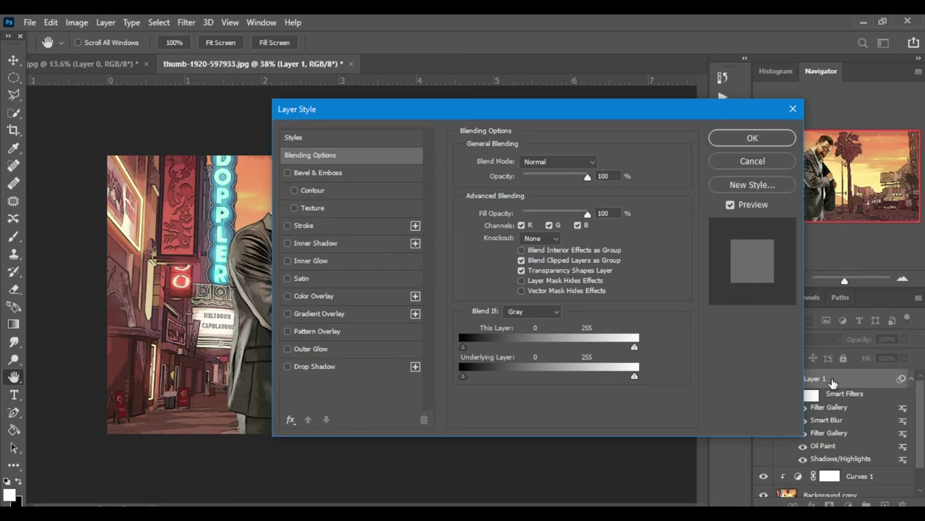
click(304, 244)
click(434, 262)
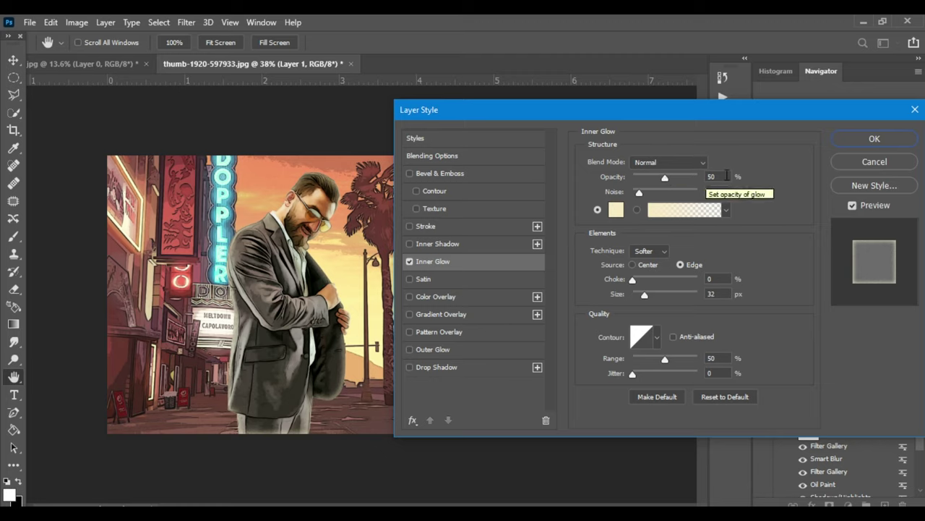
double_click(724, 176)
text(50)
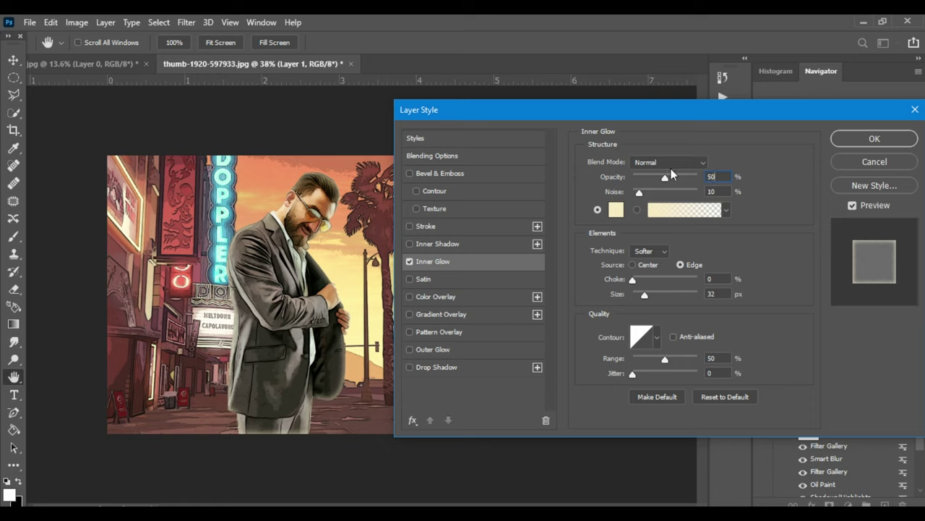
Set the inner glow colour to pale yellow f1db91, keeping the Softer technique
click(613, 211)
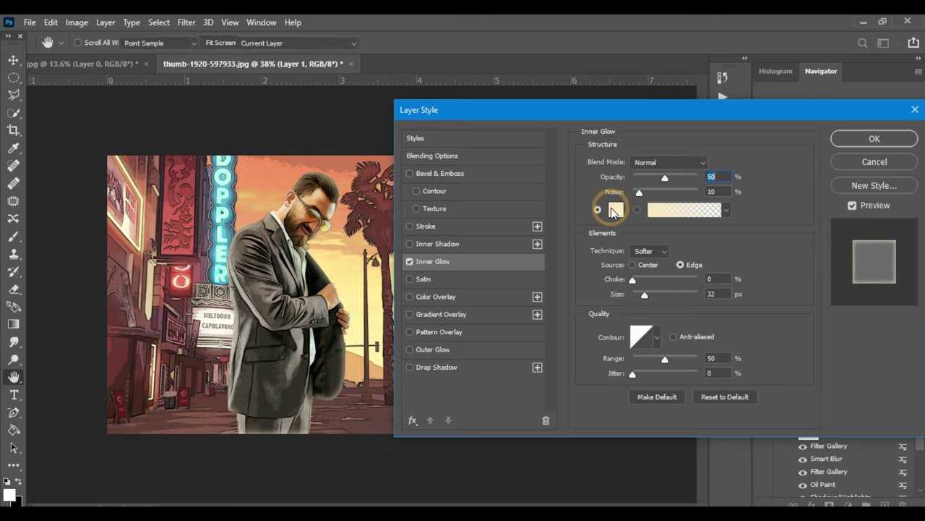
drag(527, 153, 515, 153)
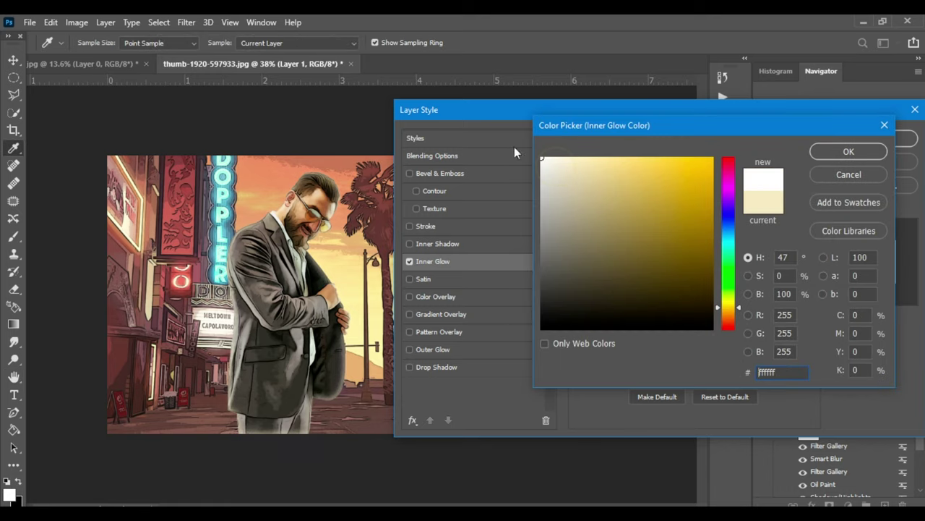
mouse_move(577, 181)
mouse_down()
mouse_move(623, 165)
mouse_move(606, 165)
mouse_up()
drag(605, 164, 600, 163)
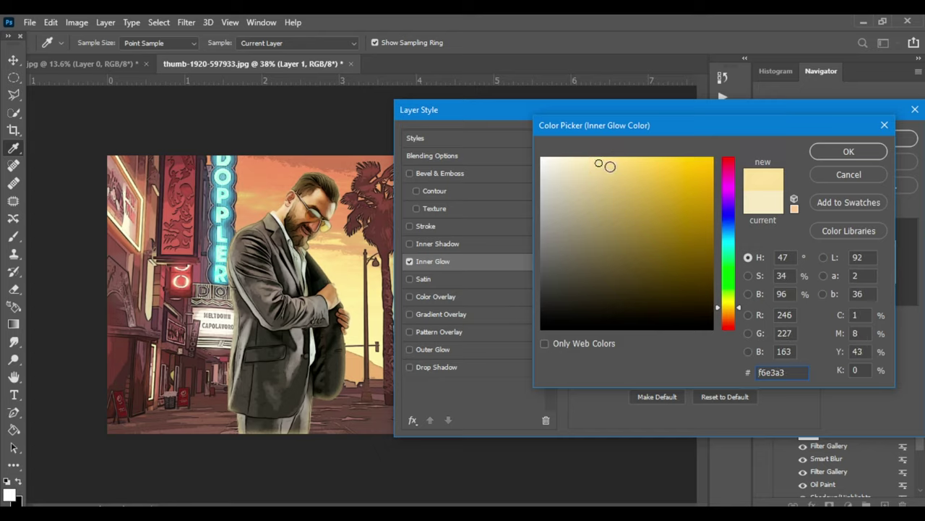
click(610, 167)
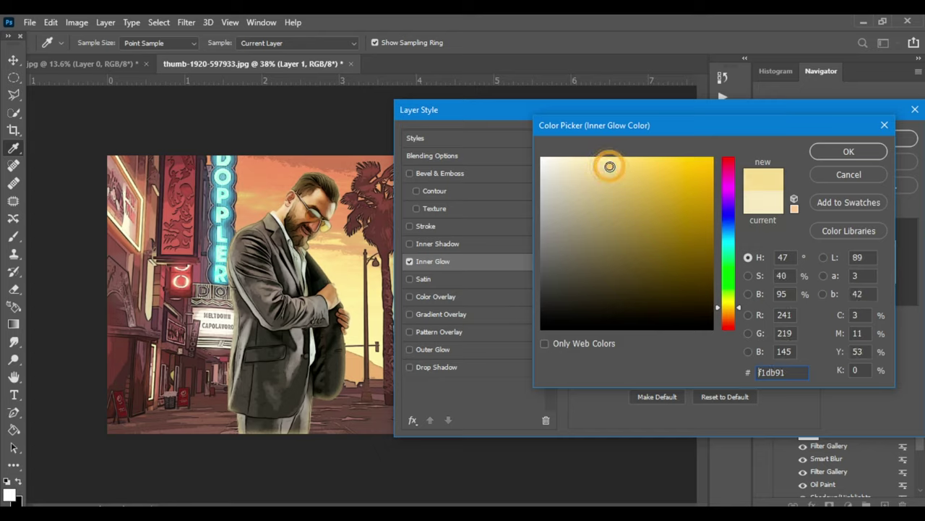
click(849, 153)
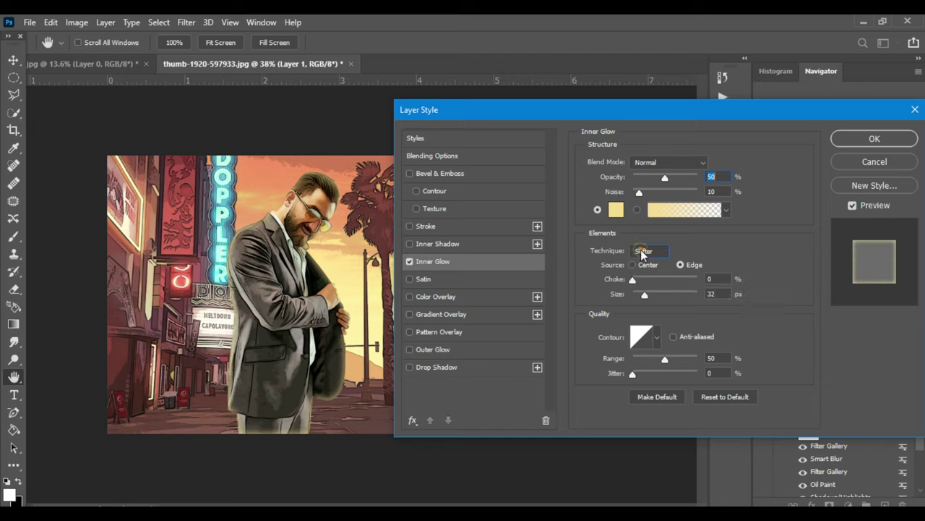
click(648, 251)
click(641, 263)
Add a 3 px black Stroke positioned inside the man's outline and confirm the layer style
click(427, 226)
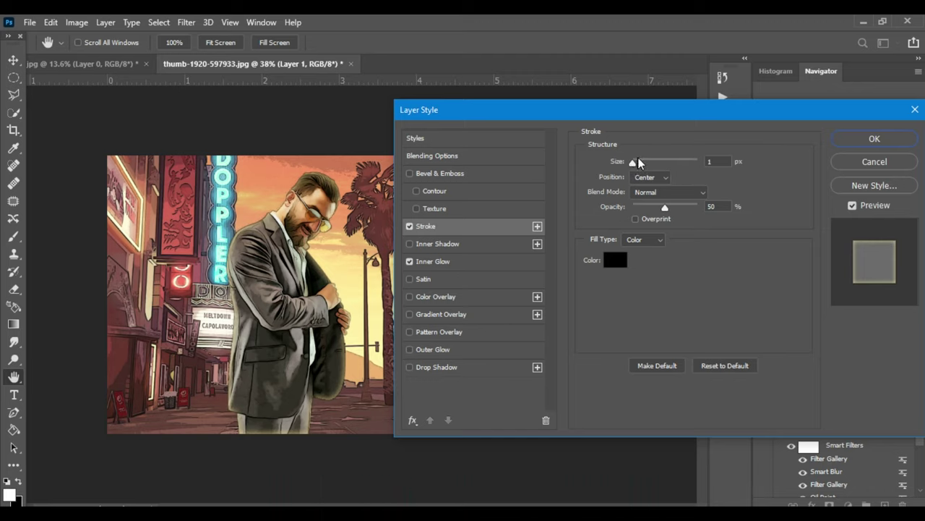
drag(633, 162, 636, 168)
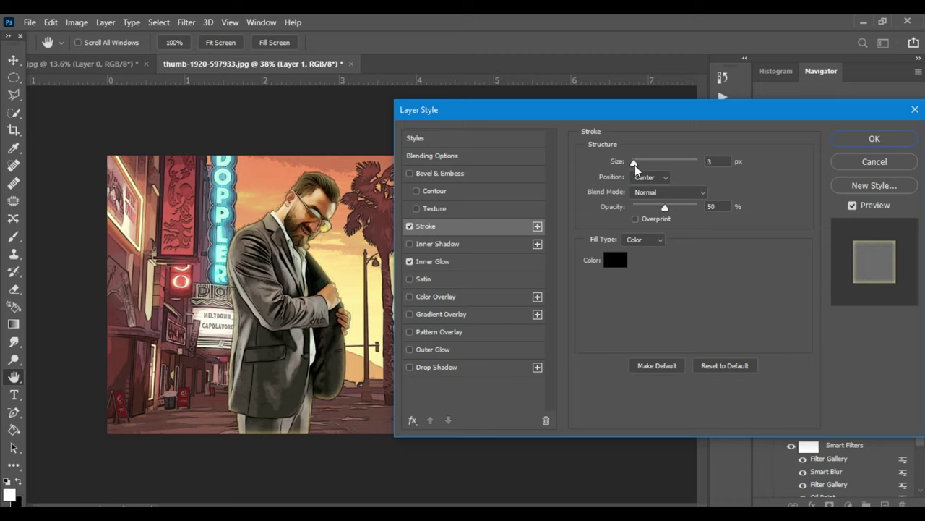
click(635, 166)
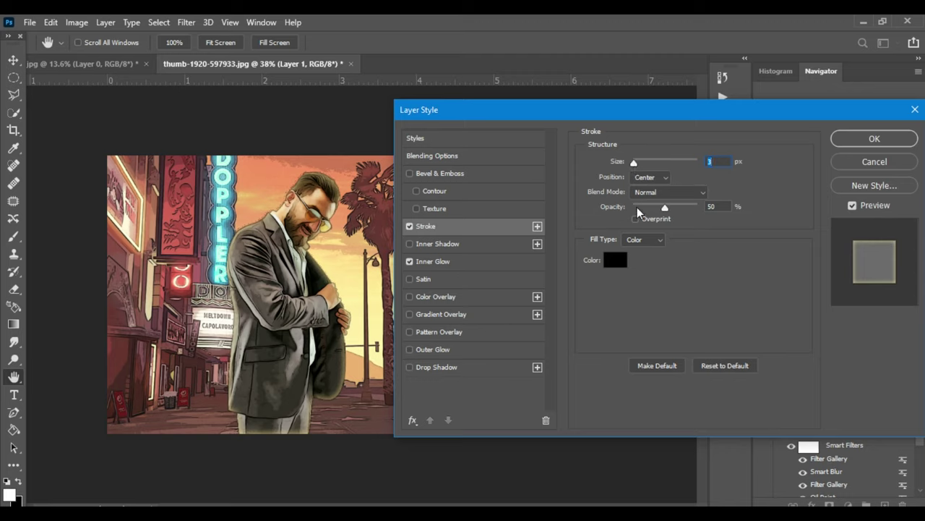
click(646, 177)
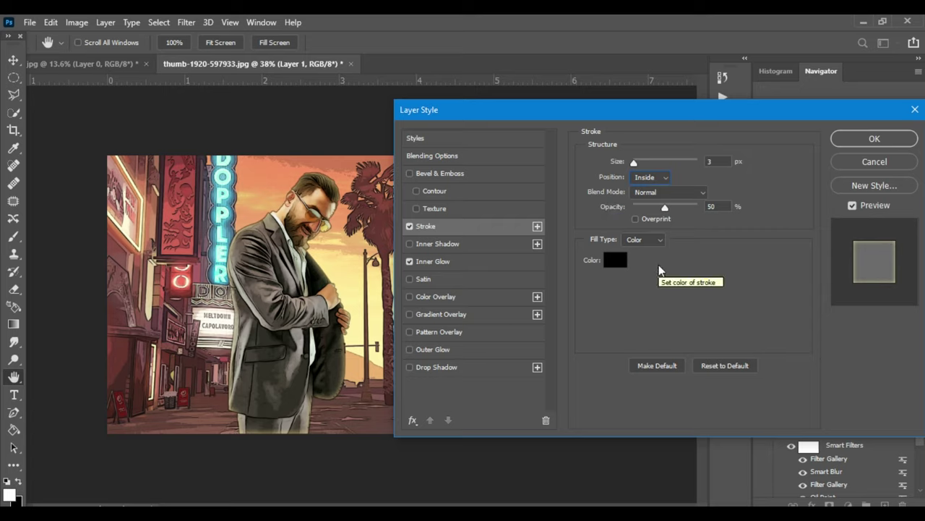
click(865, 141)
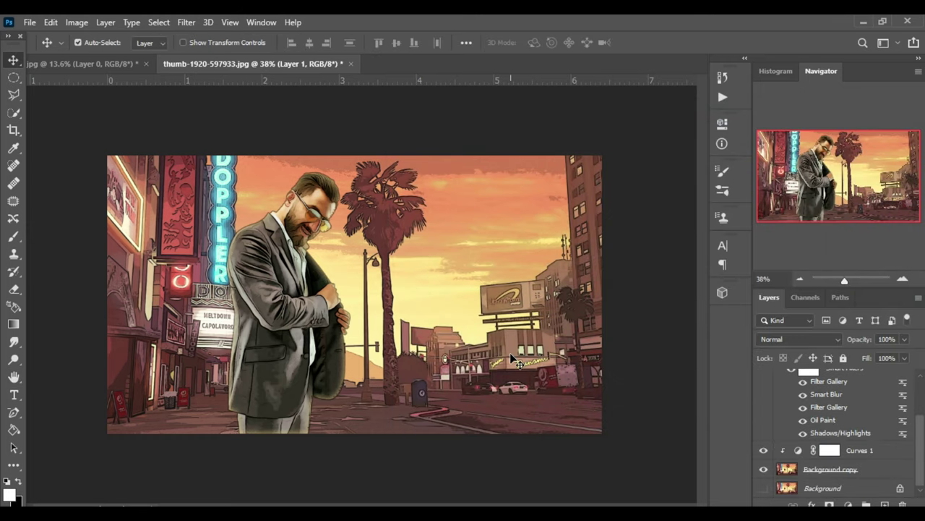
Convert the Background copy layer into a smart object
click(877, 470)
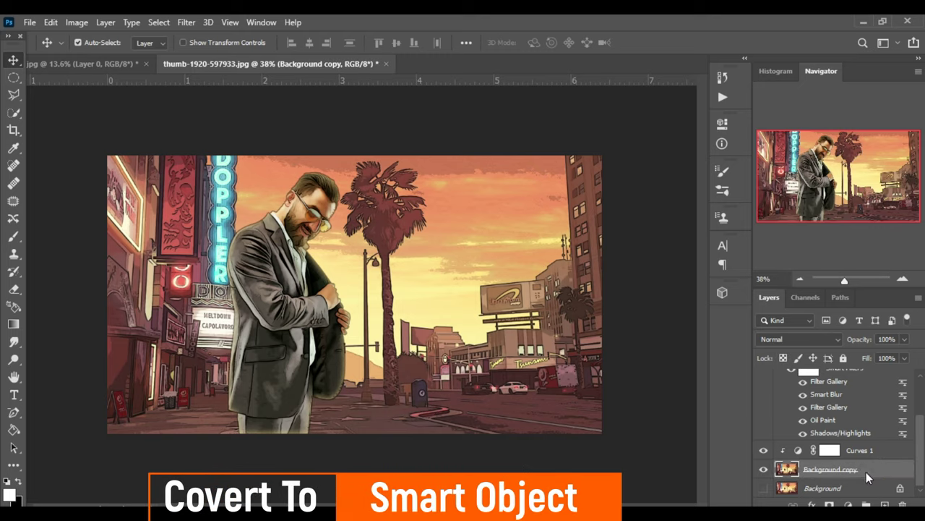
right_click(866, 470)
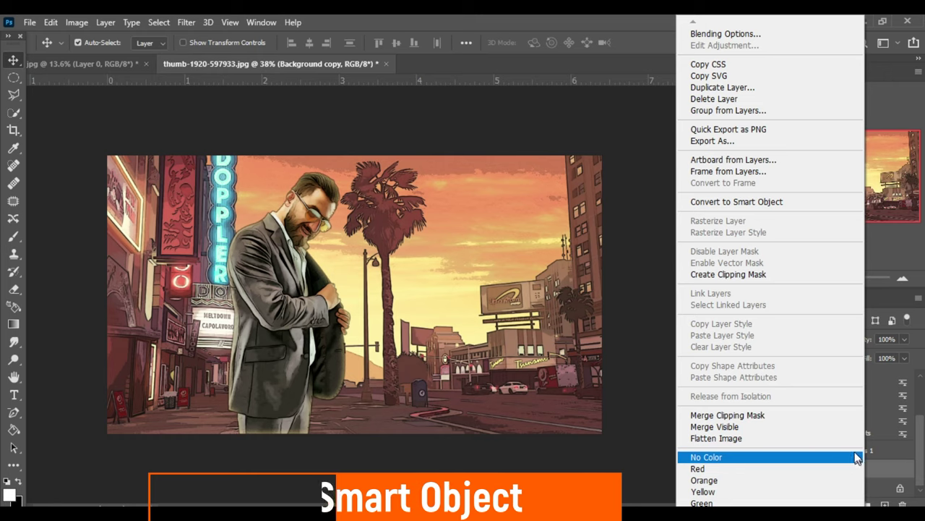
click(769, 202)
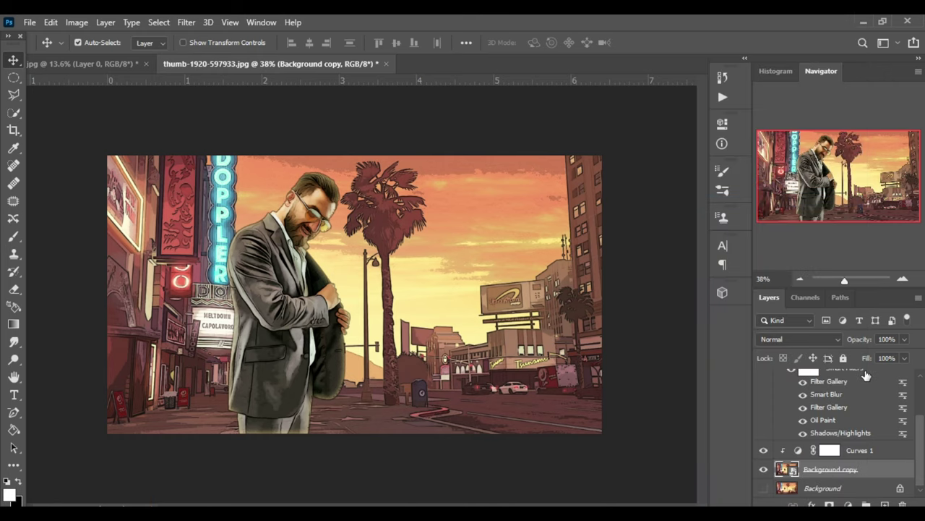
Copy Layer 1's Filter Gallery, Smart Blur, Oil Paint and Shadows/Highlights filters onto Background copy
drag(918, 431, 918, 426)
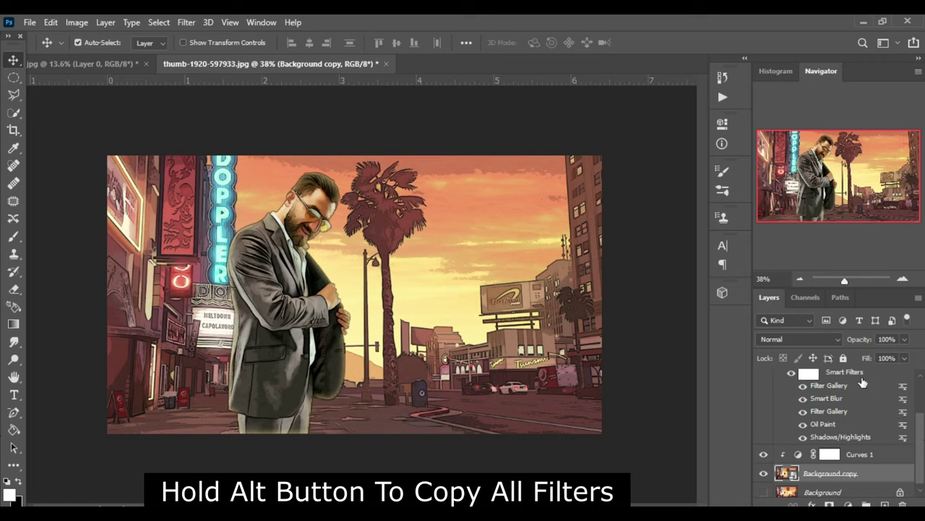
drag(843, 374, 843, 479)
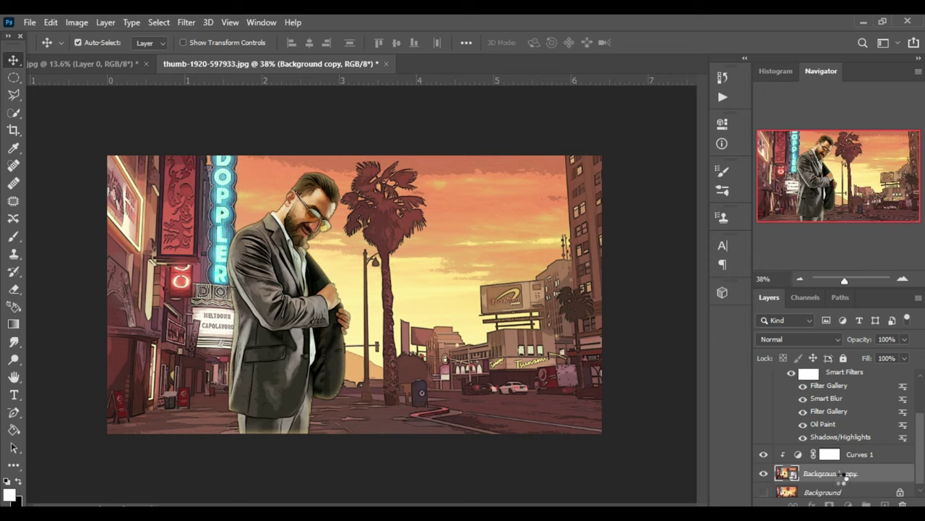
drag(837, 479, 839, 478)
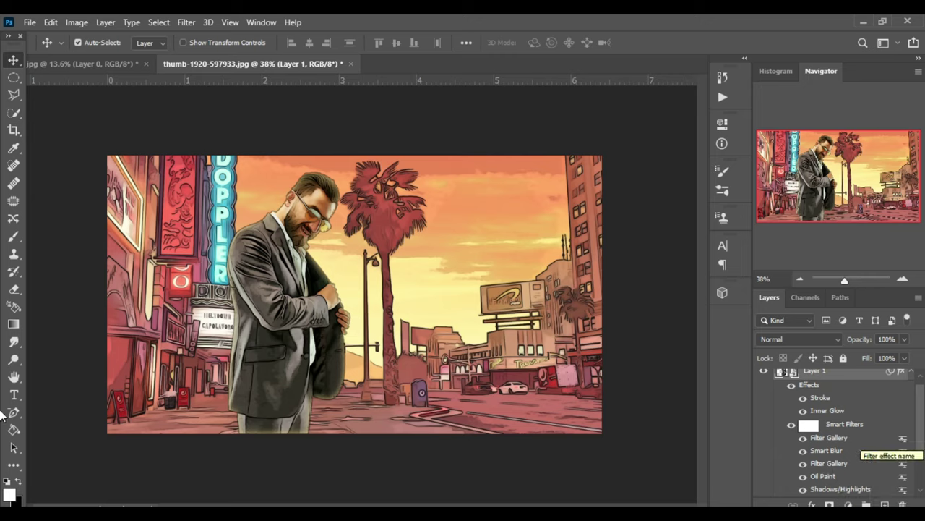
drag(916, 403, 919, 441)
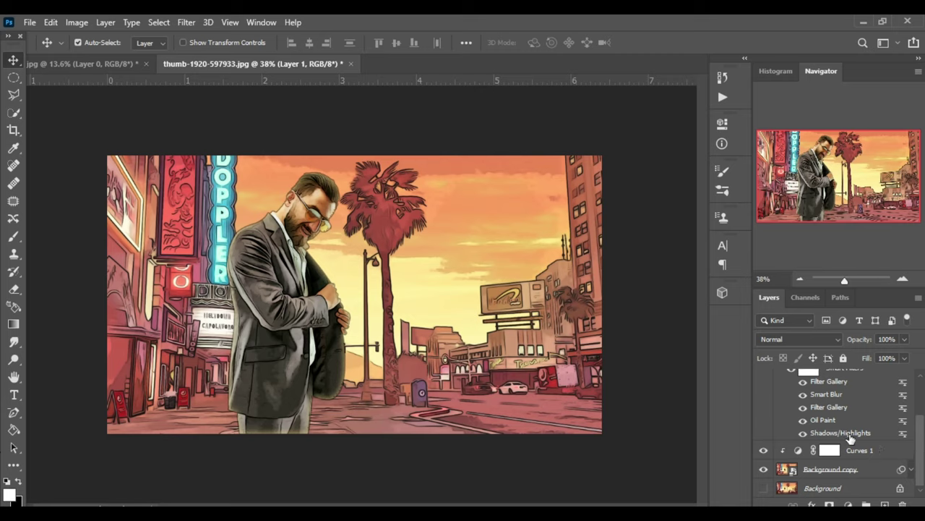
click(911, 469)
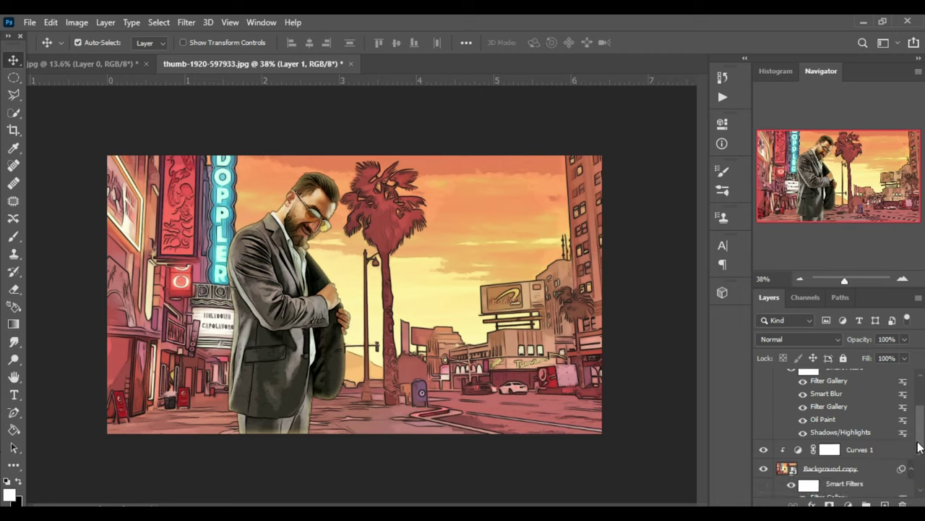
drag(918, 434, 922, 482)
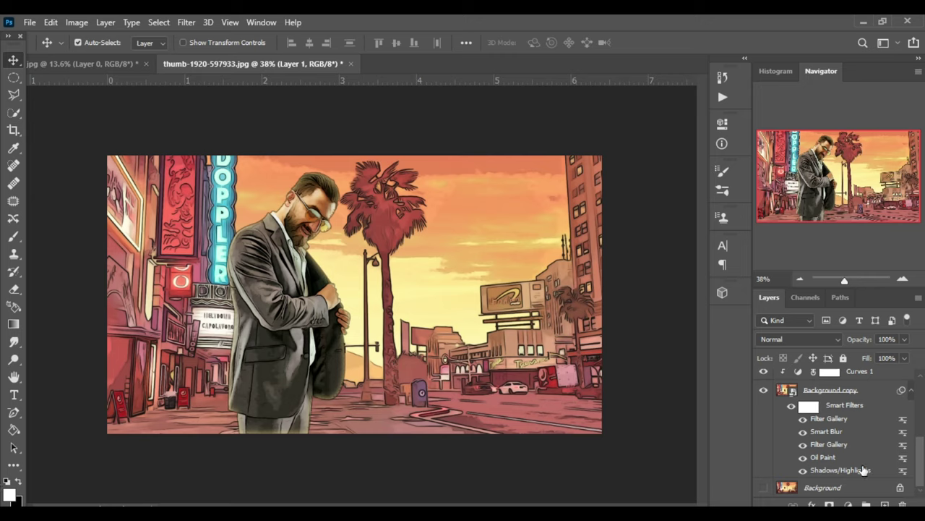
Retune the Background copy's Shadows/Highlights filter to shadows amount 65% and tone 60%
double_click(841, 470)
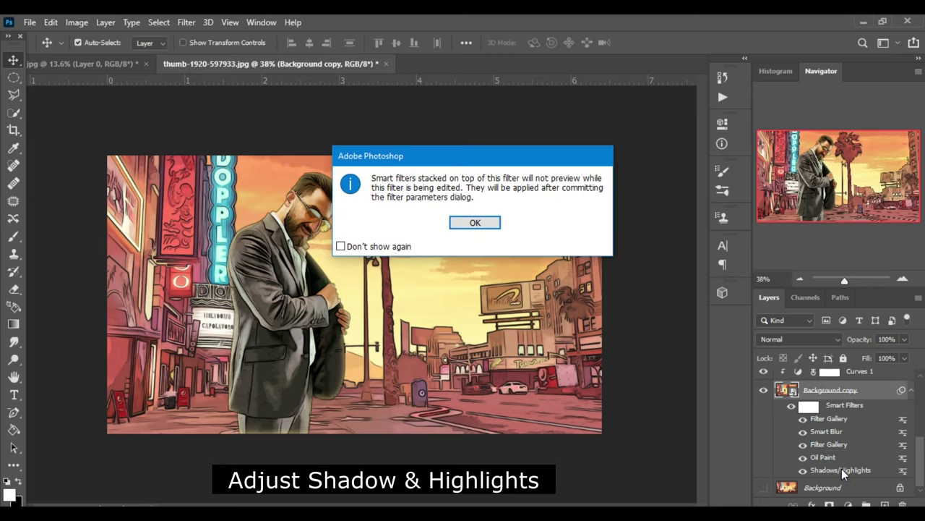
click(486, 225)
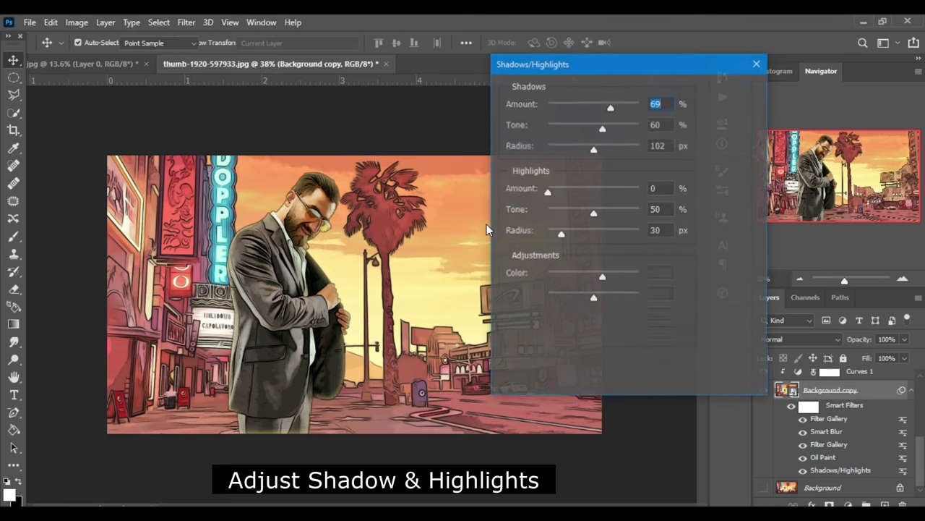
mouse_move(597, 66)
mouse_down()
mouse_move(308, 137)
mouse_move(322, 139)
mouse_up()
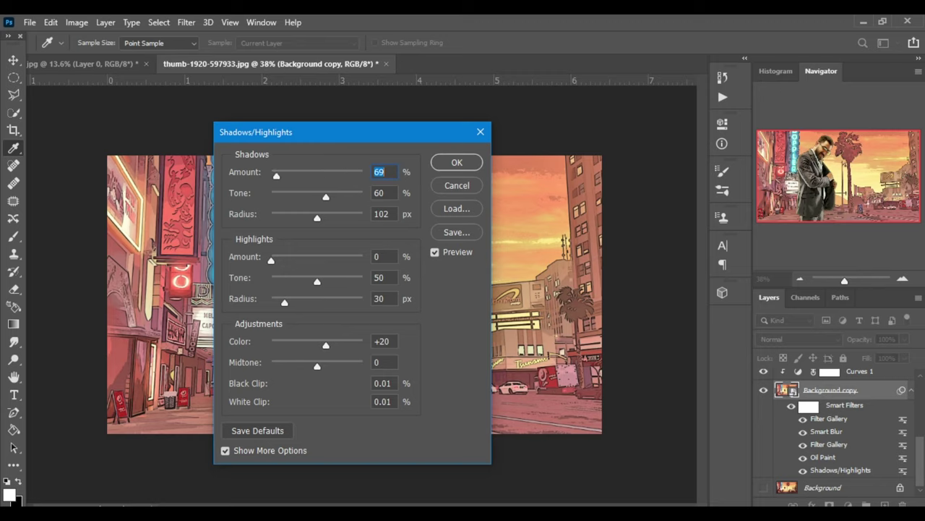
text(65)
double_click(390, 191)
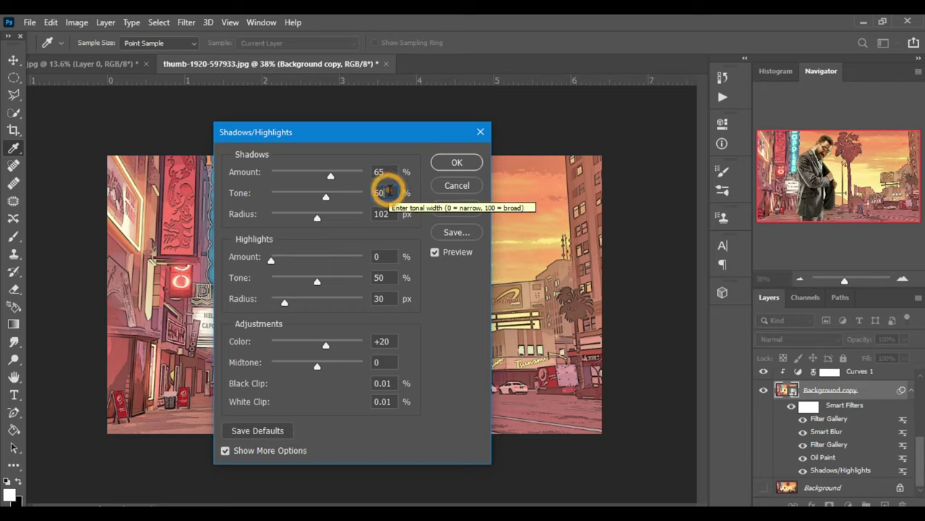
key(BackSpace)
text(6)
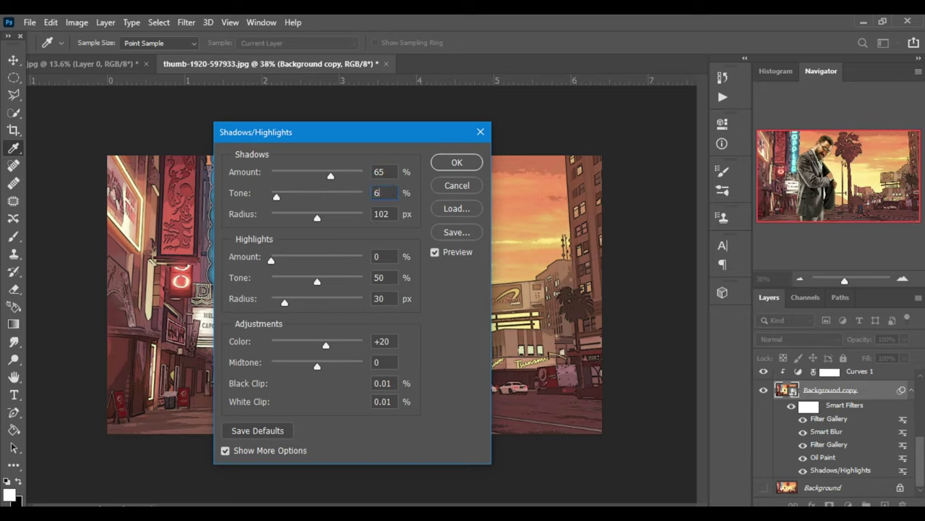
text(0)
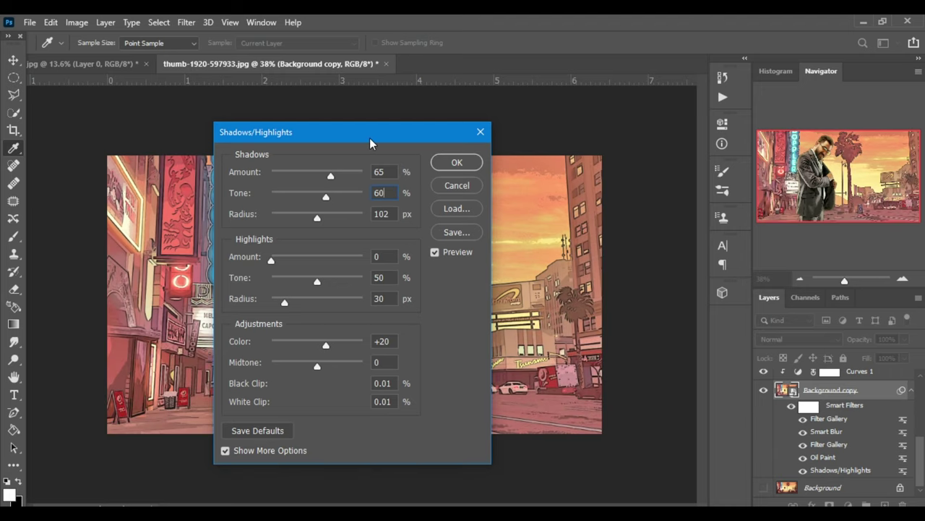
drag(370, 142, 603, 159)
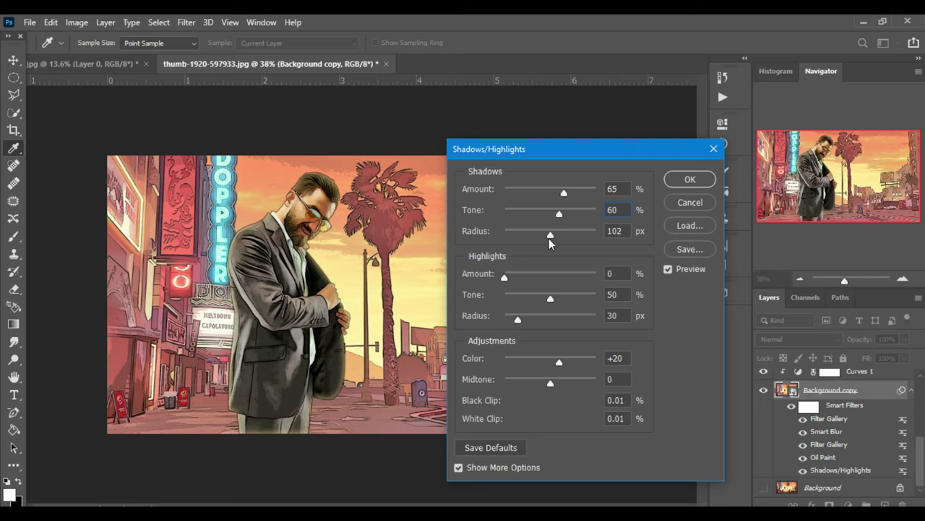
click(706, 182)
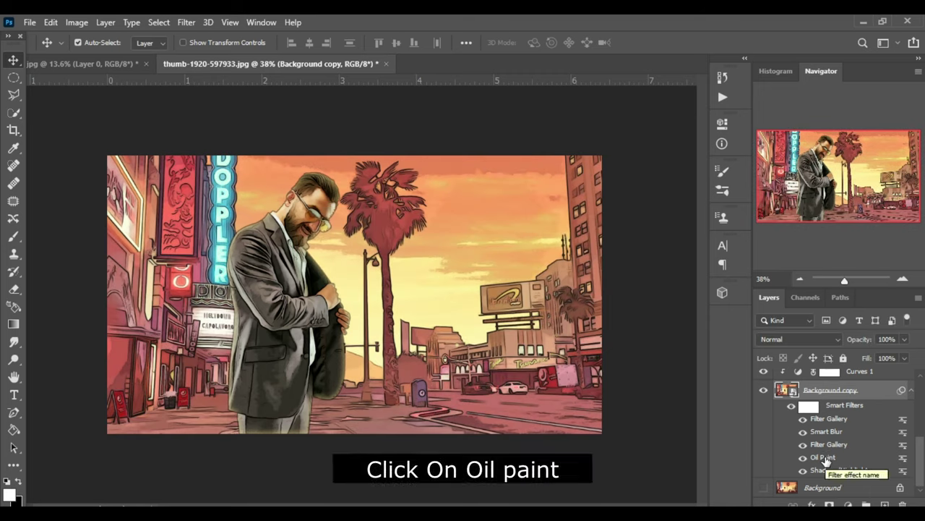
Change the Background copy's Oil Paint filter to stylization 1.0 and cleanliness 5
double_click(824, 459)
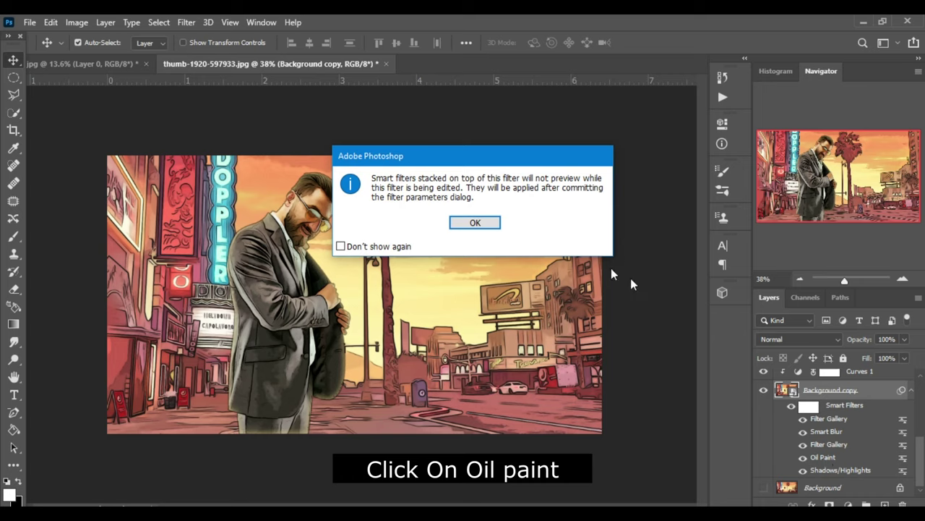
click(475, 223)
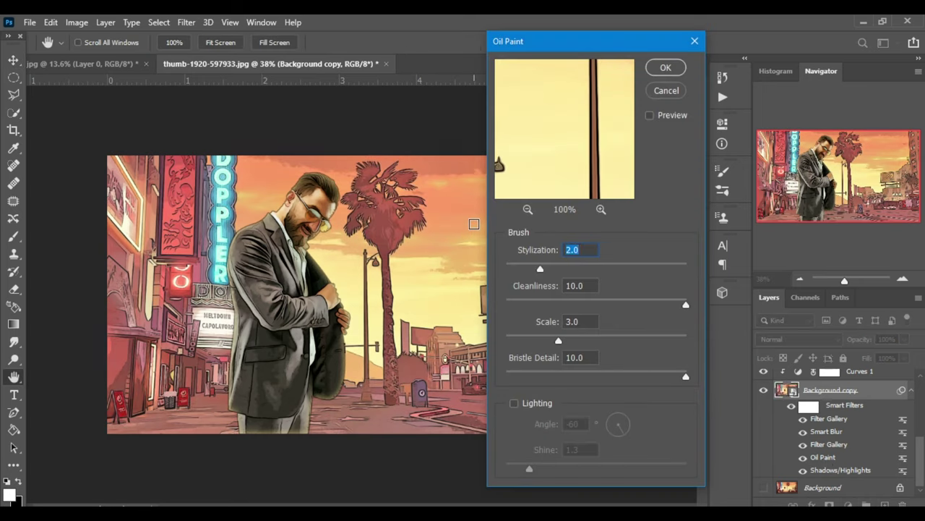
text(1)
double_click(574, 285)
text(5)
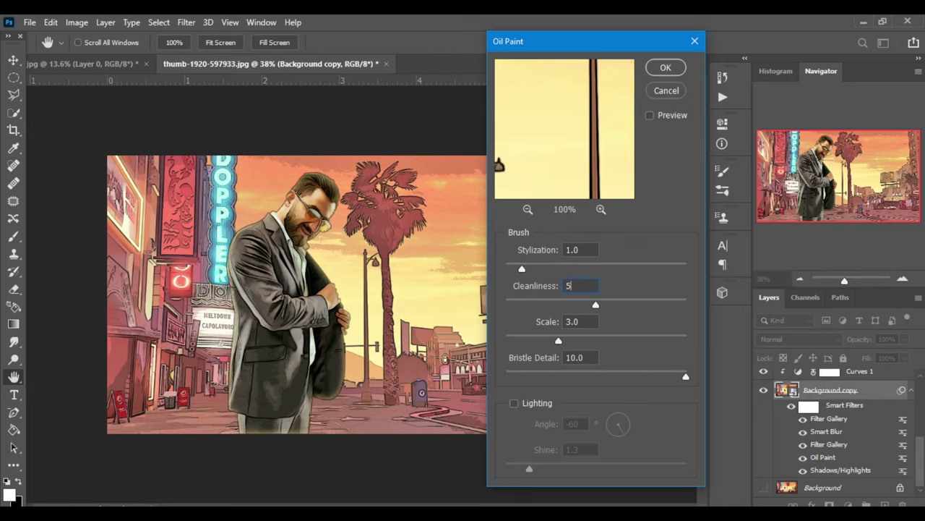
click(664, 67)
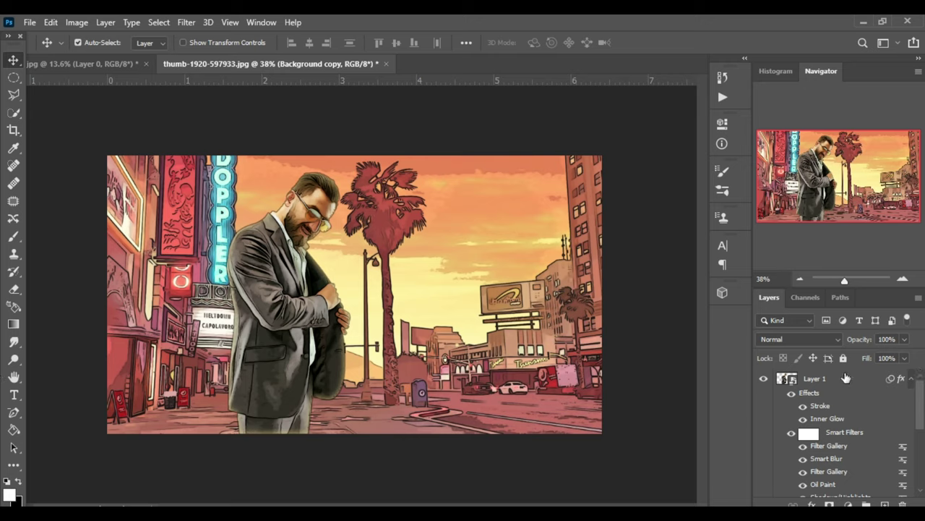
Add a Curves adjustment layer above Layer 1, slightly adjusting the curve's dark end
click(844, 378)
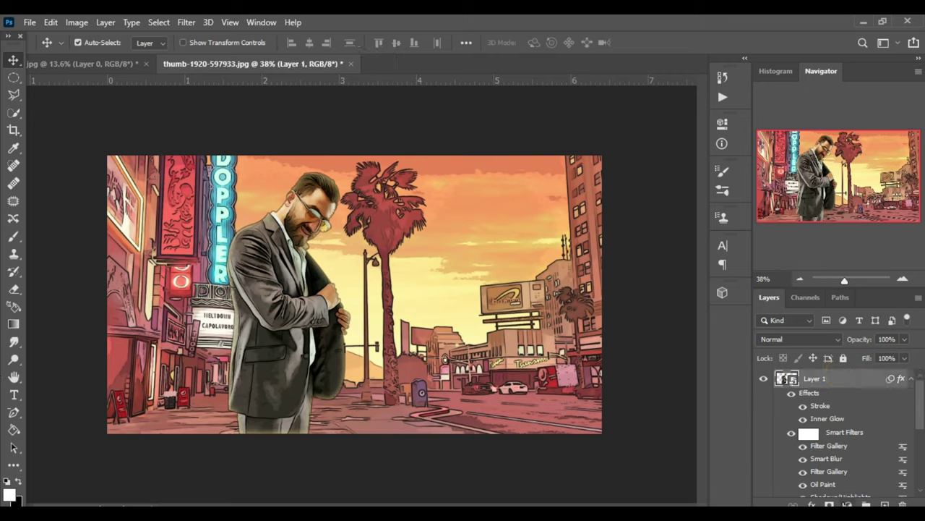
click(848, 504)
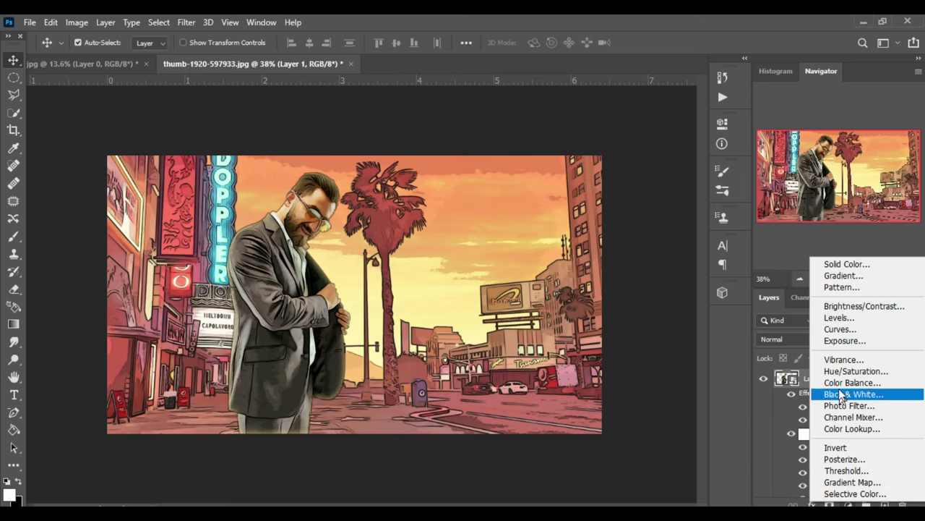
click(840, 329)
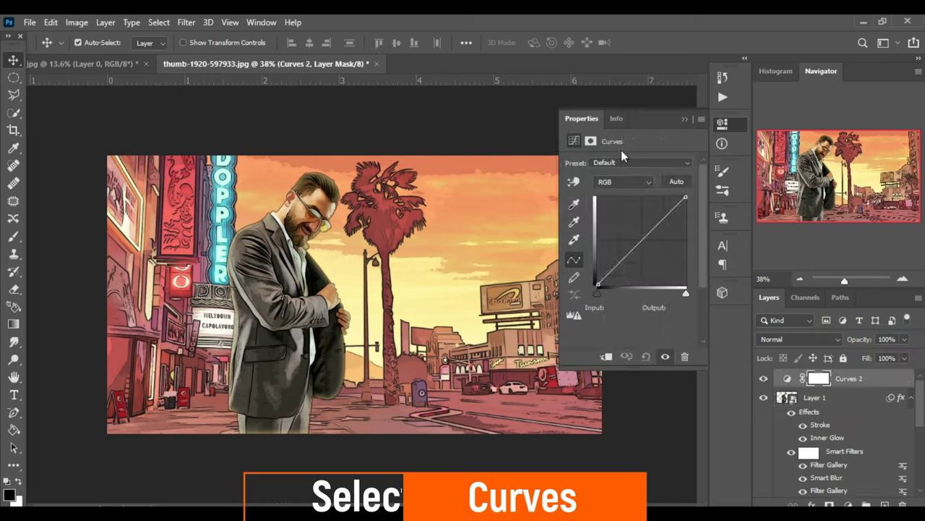
drag(597, 284, 606, 272)
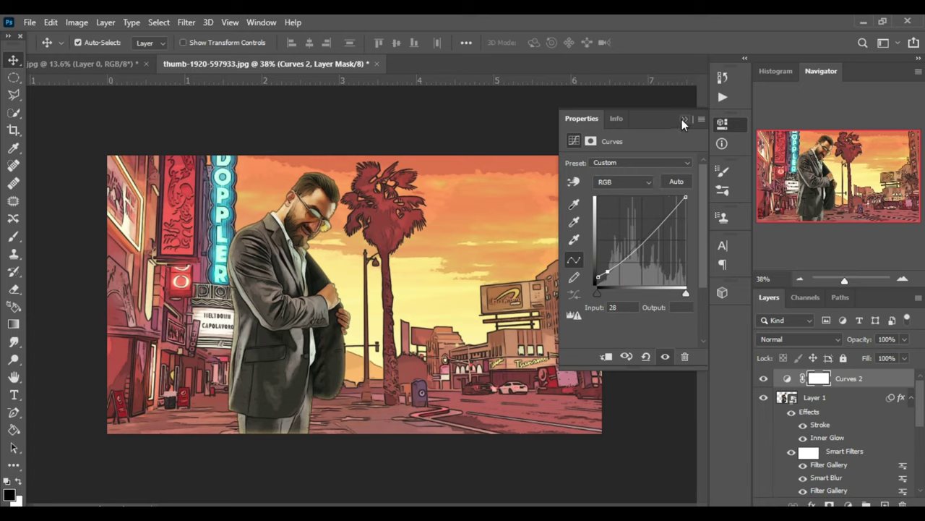
click(684, 119)
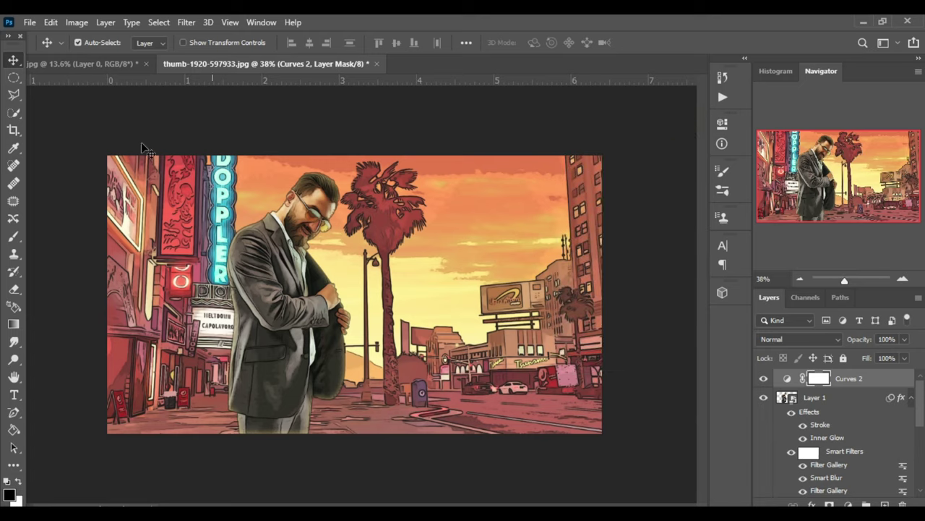
Open gta_PNG5 from Downloads and drag its GTA V logo into the street-scene tab
click(27, 22)
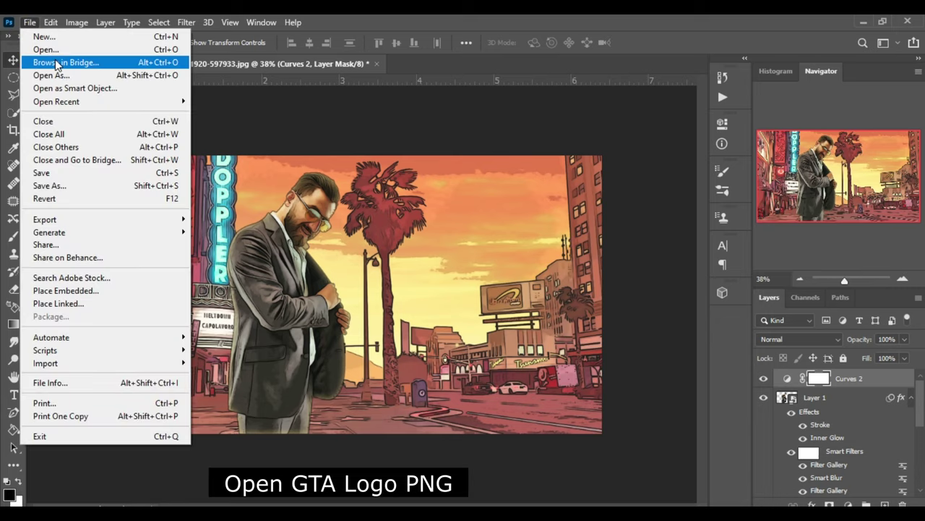
click(51, 50)
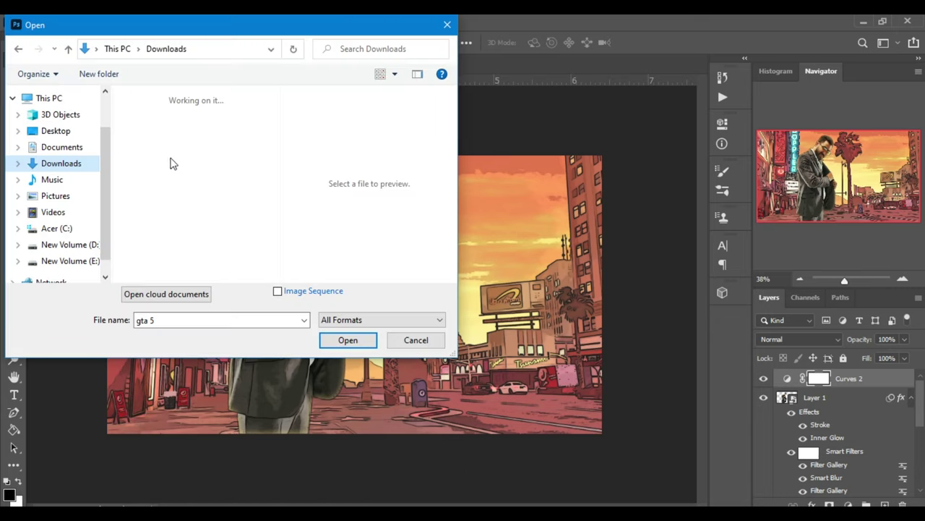
click(148, 206)
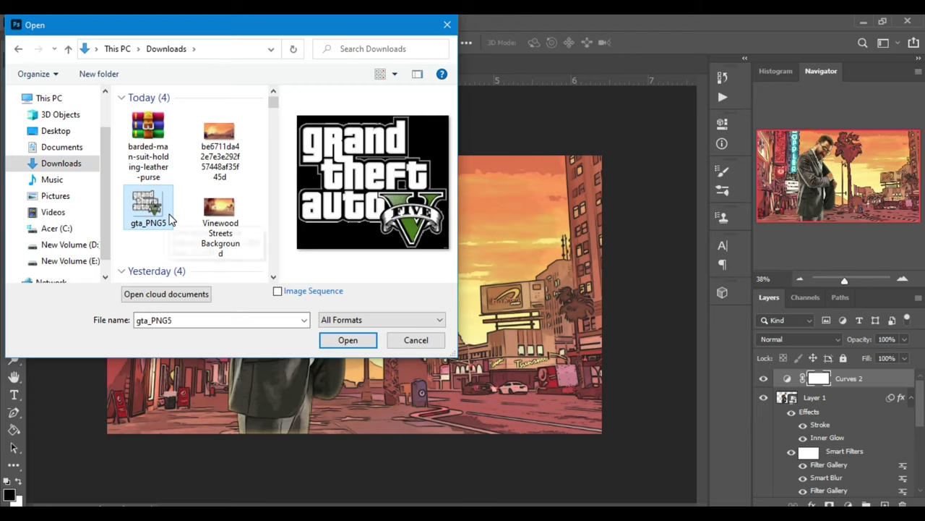
click(348, 341)
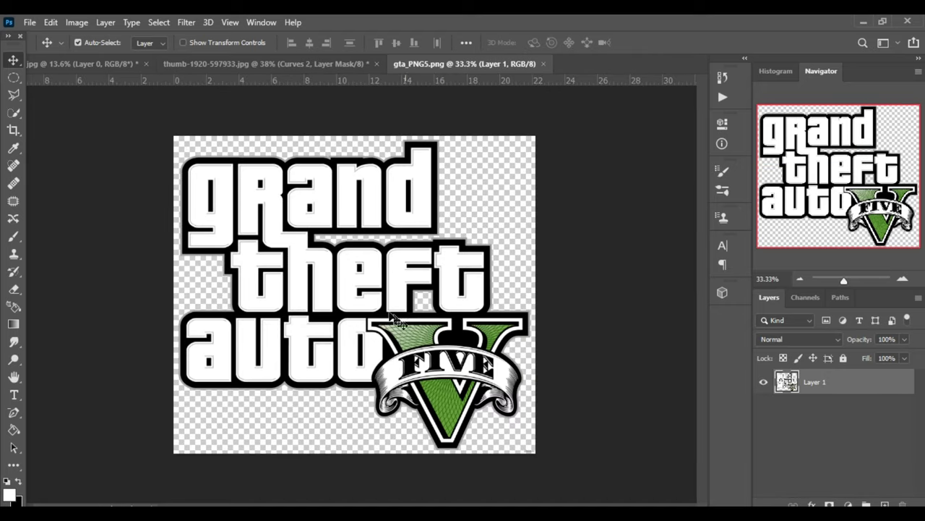
mouse_move(371, 294)
mouse_down()
mouse_move(336, 255)
mouse_move(303, 138)
mouse_move(477, 268)
mouse_up()
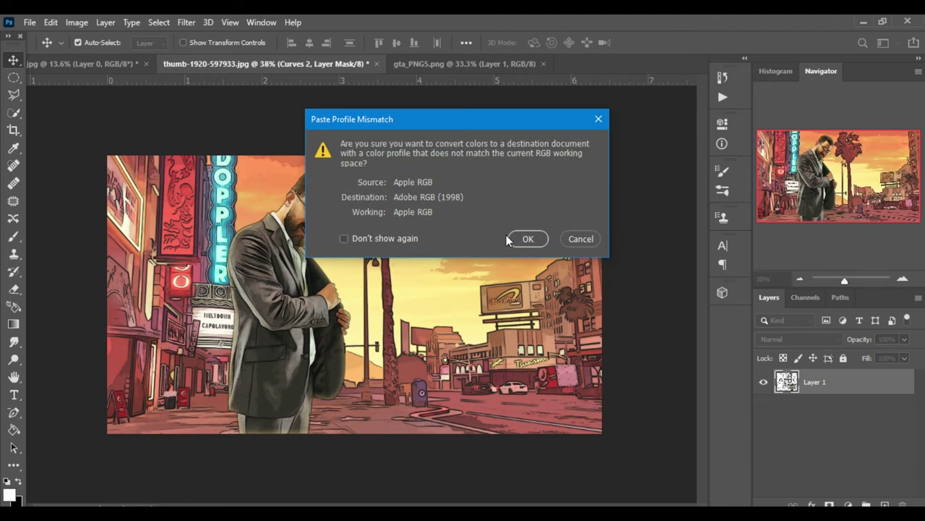
Accept the profile conversion, then scale the GTA V logo to about 33.5% and place it at upper right
click(529, 239)
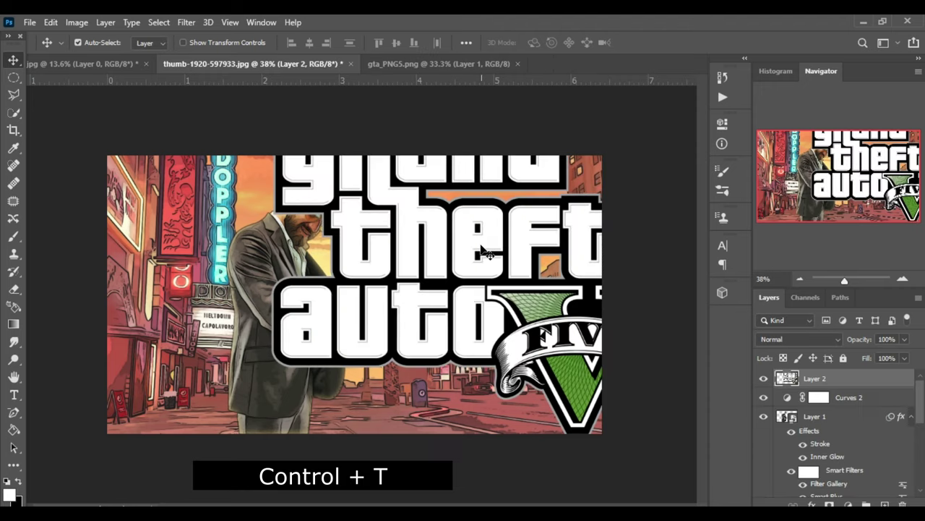
key(ctrl+t)
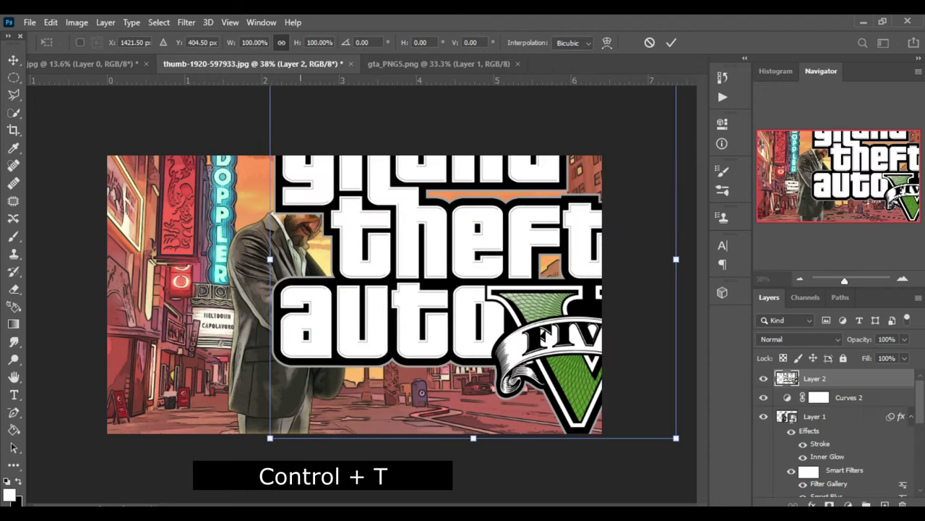
drag(270, 439, 441, 283)
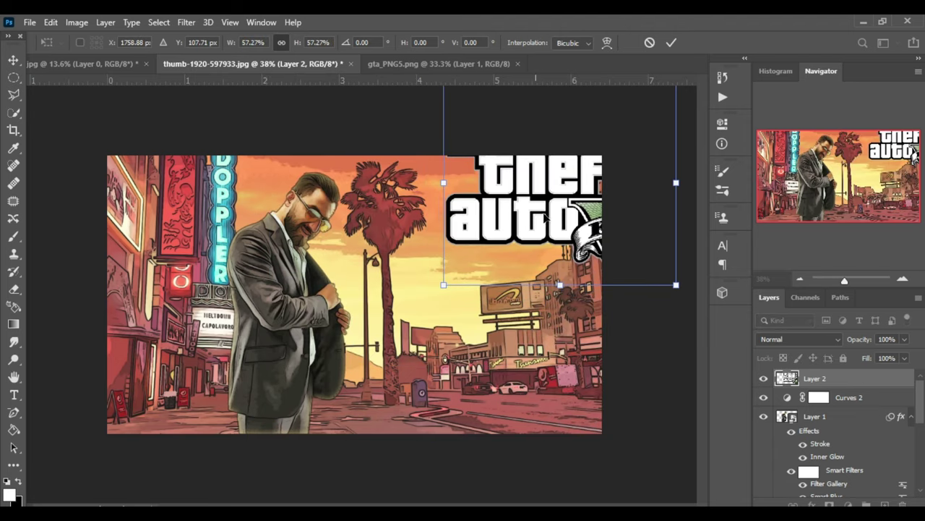
drag(506, 250, 364, 375)
drag(299, 415, 403, 325)
mouse_move(436, 298)
mouse_down()
mouse_move(465, 269)
mouse_move(462, 277)
mouse_up()
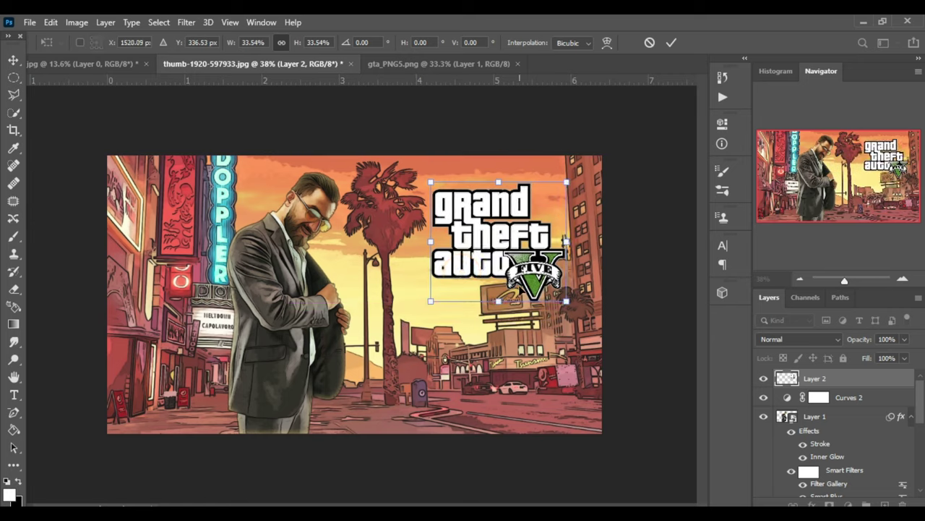
key(Return)
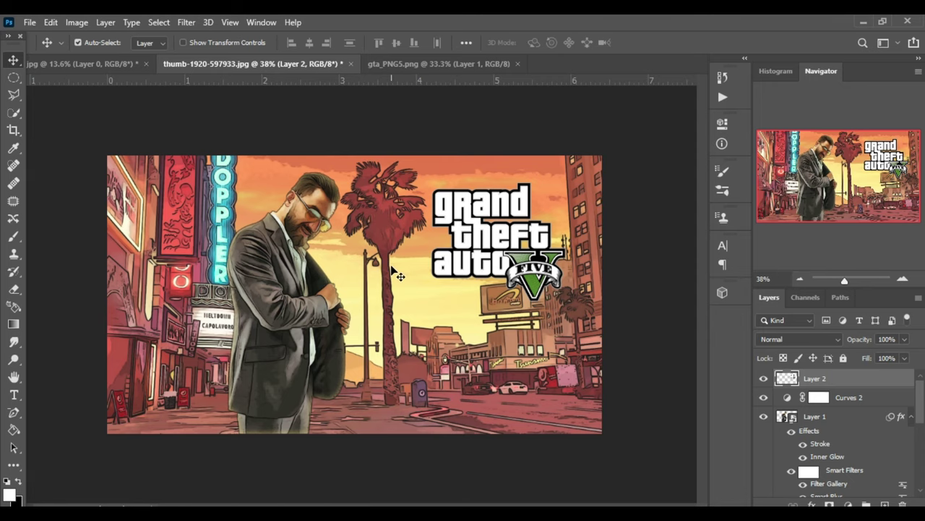
scroll(394, 260, down, 1)
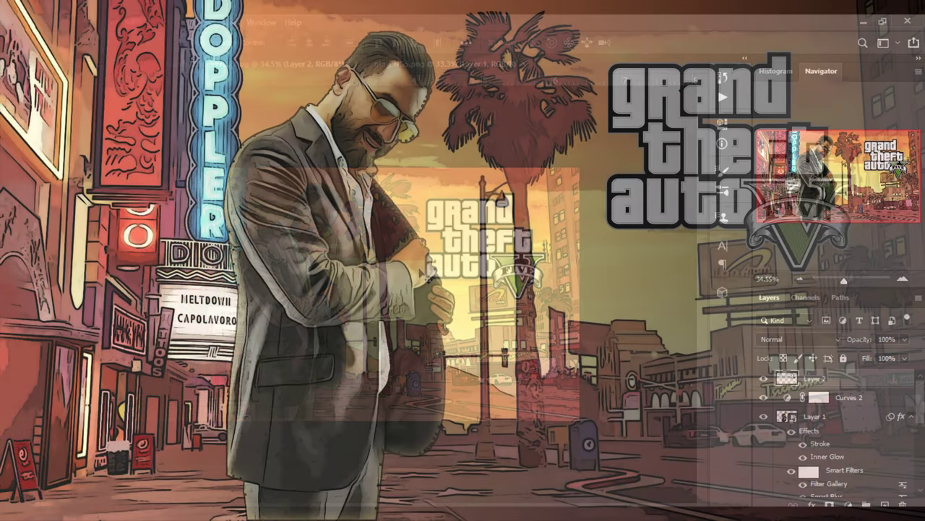